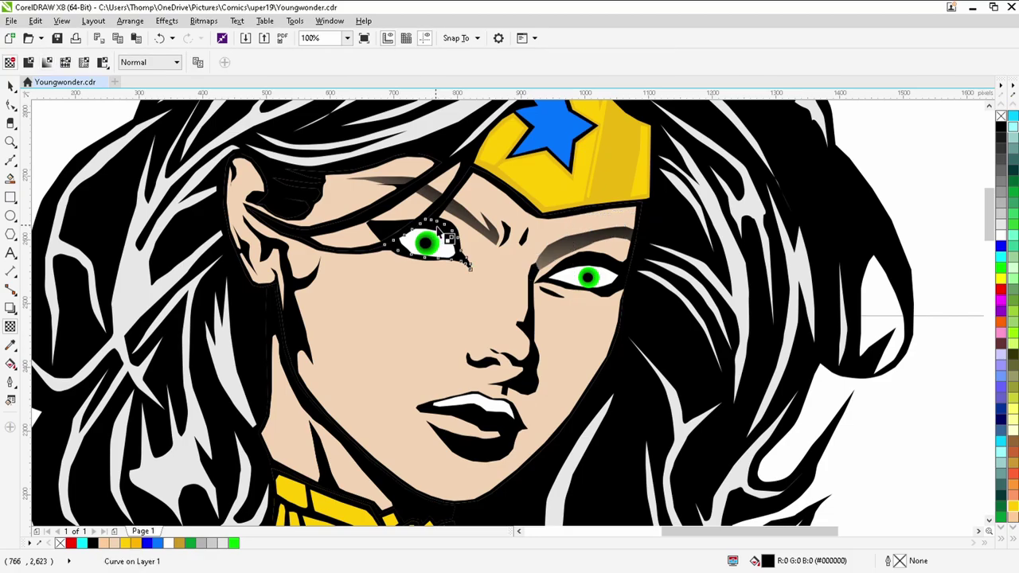
- Fade the black shadow shapes at the corners of the eye on the left with linear transparency
left_click_drag(432, 206, 420, 285)
left_click(378, 227)
left_click_drag(424, 198, 406, 295)
left_click(461, 260)
- Try a linear transparency on the combined black shadow curve around the eyes and ear
left_click(457, 232)
left_click_drag(439, 208, 425, 279)
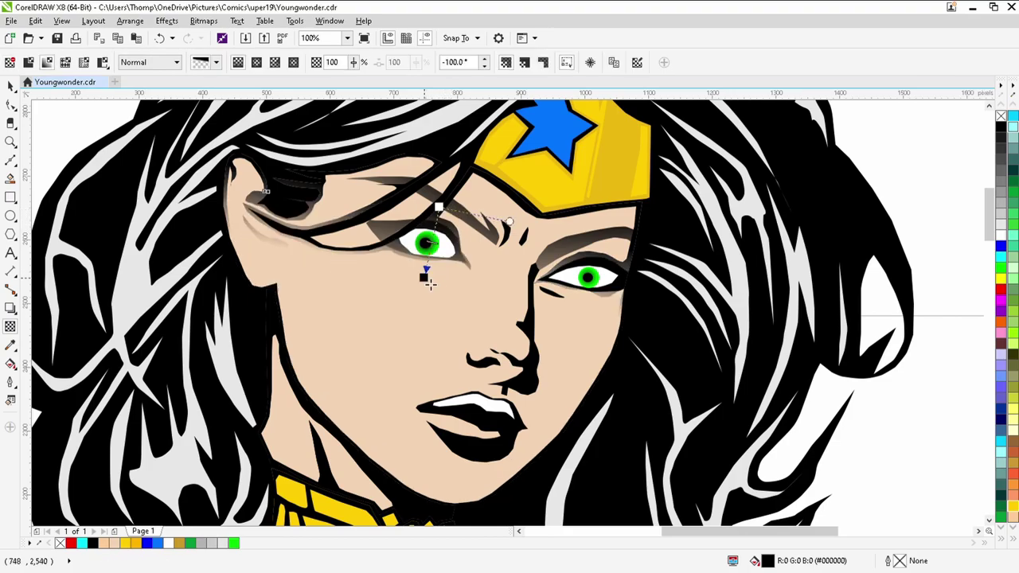
left_click(160, 38)
scroll(439, 243, "up", 2)
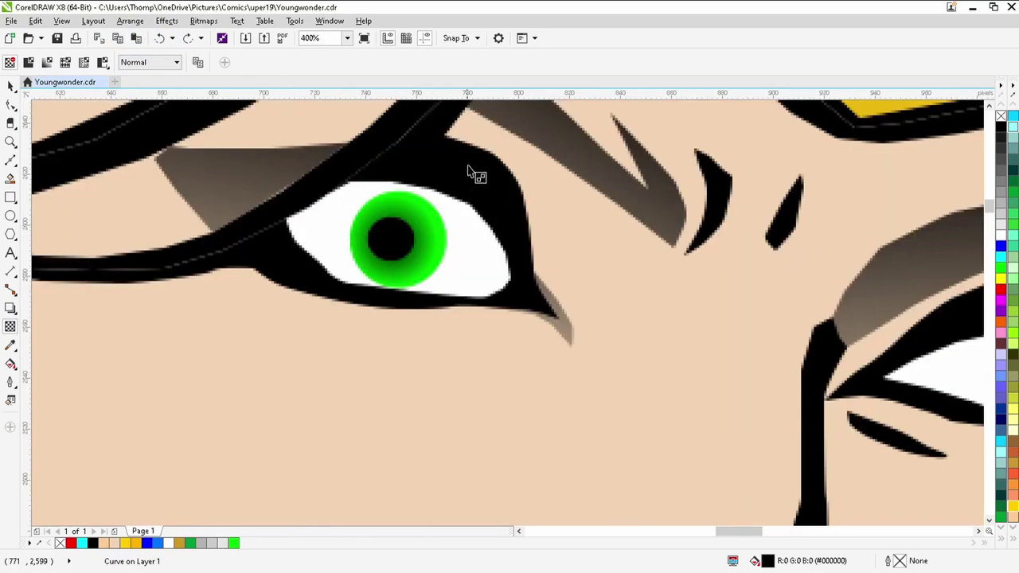
scroll(479, 163, "down", 2)
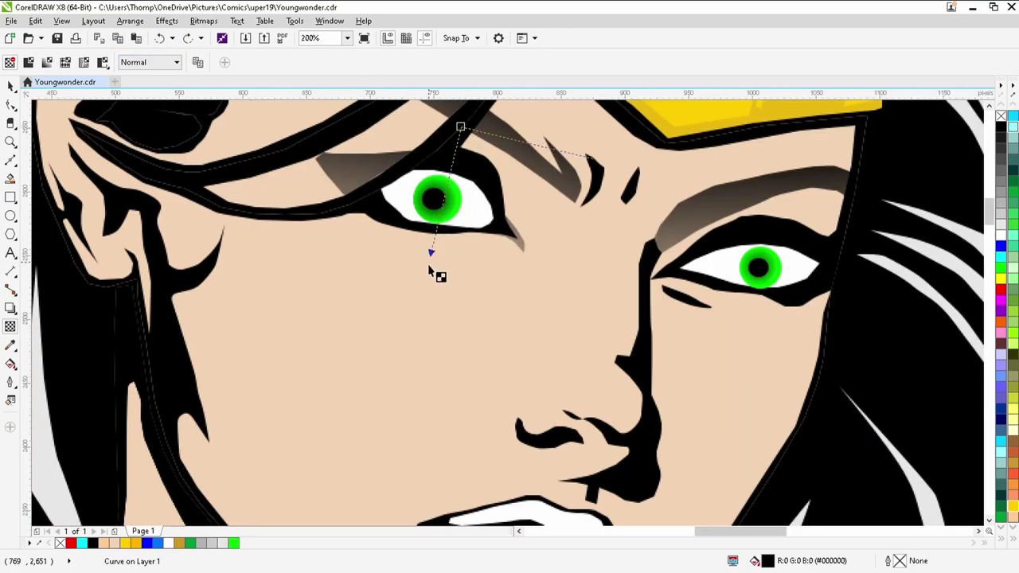
left_click_drag(431, 259, 423, 274)
left_click(160, 38)
scroll(419, 167, "down", 1)
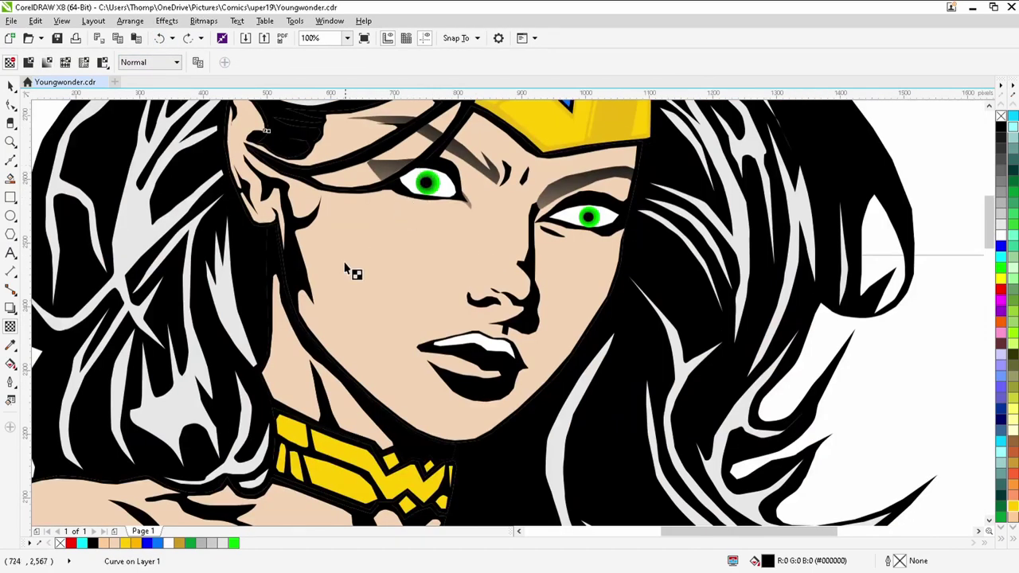
- Apply uniform transparency of 83 to the ear and cheek shadow curve and 68 to the nose shadow
scroll(390, 321, "down", 2)
left_click_drag(396, 393, 409, 390)
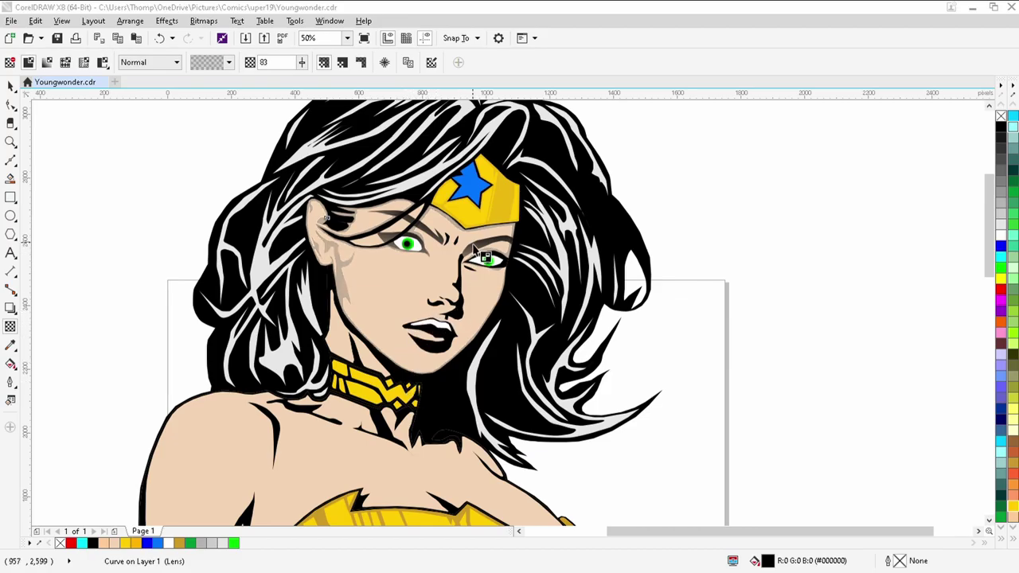
left_click(461, 284)
left_click_drag(437, 338, 430, 329)
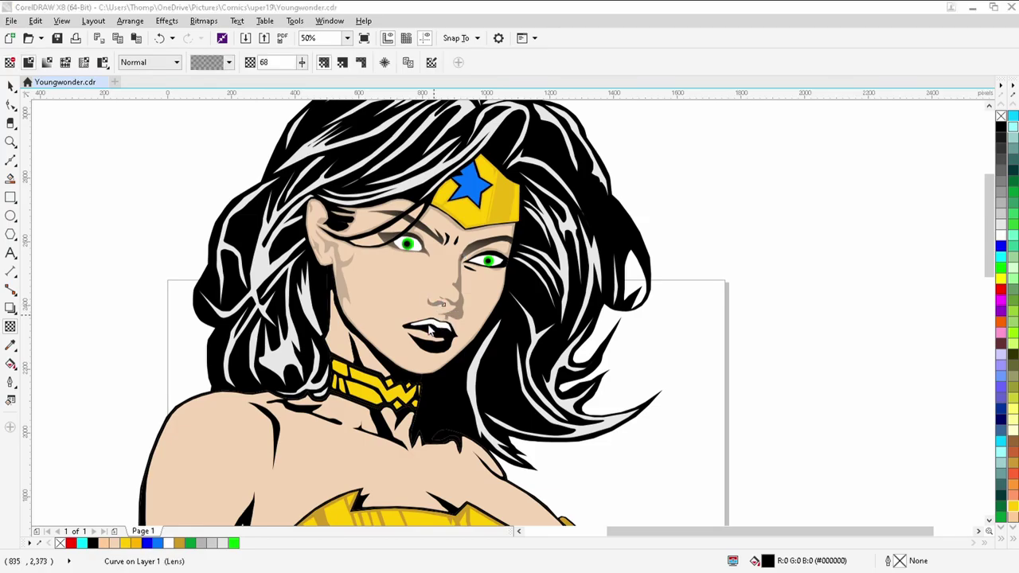
- Apply uniform transparency to the crease marks between the eyebrows and to the black and white lip shapes
left_click(449, 240)
left_click_drag(431, 265, 449, 270)
left_click(456, 241)
left_click(431, 348)
left_click_drag(410, 376, 429, 351)
left_click(436, 327)
left_click(130, 247)
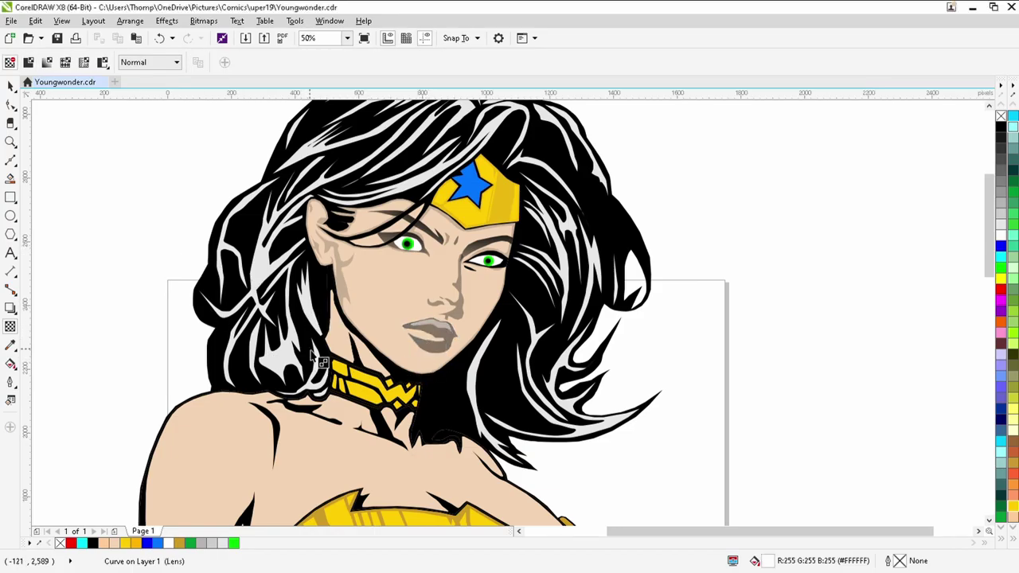
- Set a uniform transparency of 51 on the black neck shadow curve between the chin and the choker
left_click(391, 373)
key("ctrl+shift+z")
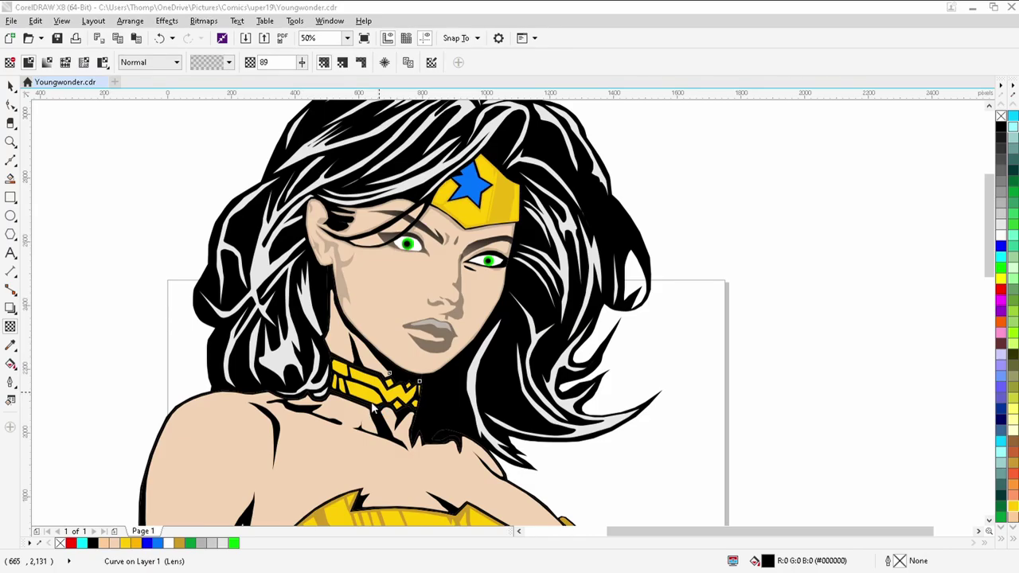
left_click_drag(340, 404, 360, 403)
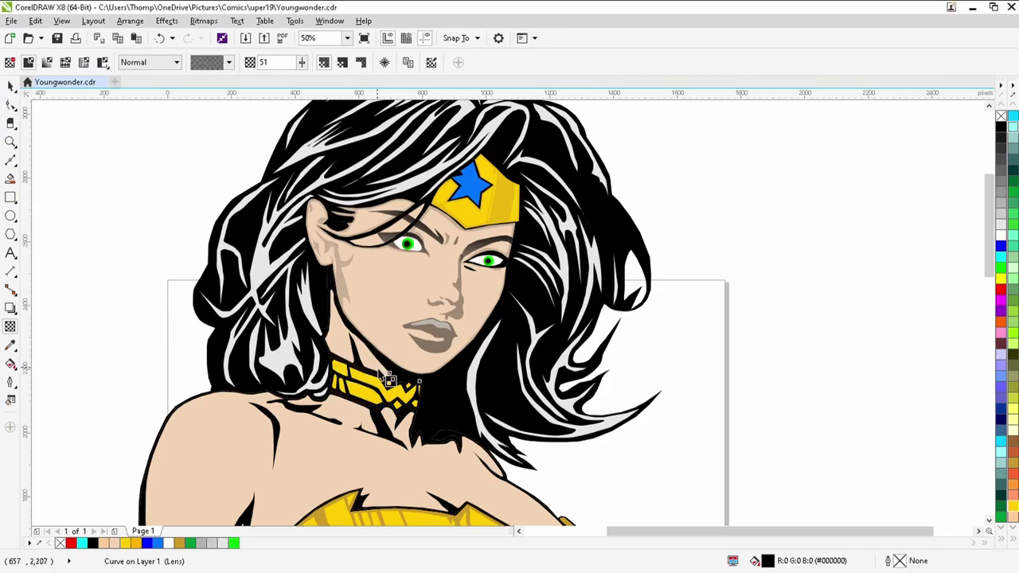
- Give the neck skin a linear fountain fill running from skin tone near the choker to black towards the face
scroll(386, 378, "up", 4)
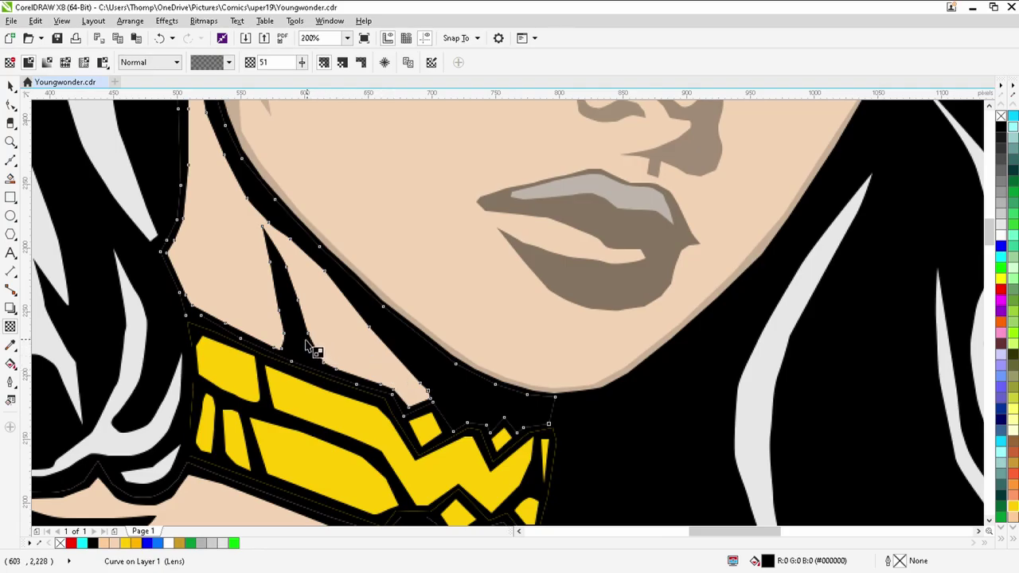
left_click(266, 309)
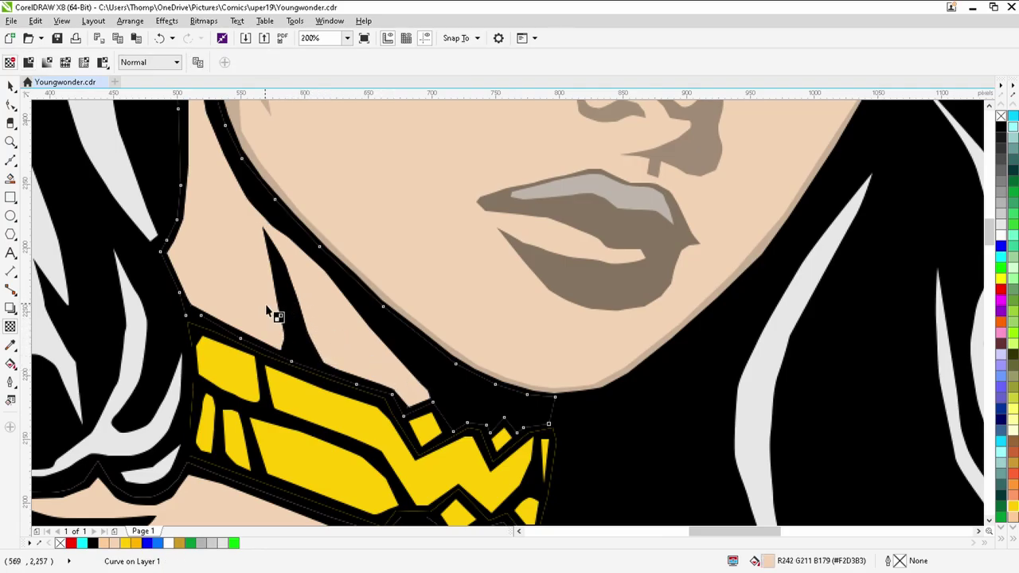
scroll(312, 295, "down", 3)
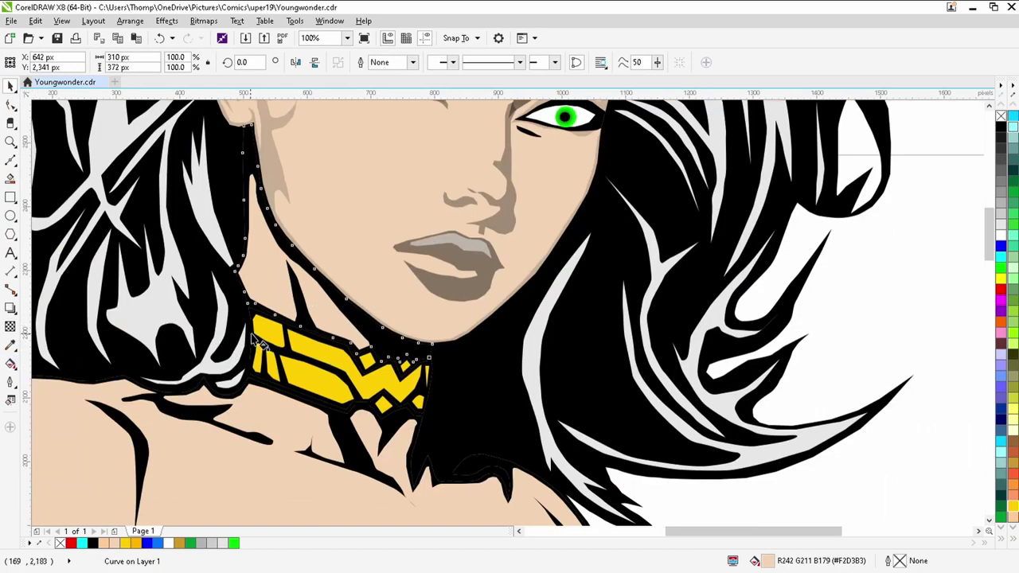
key("g")
left_click_drag(324, 339, 375, 153)
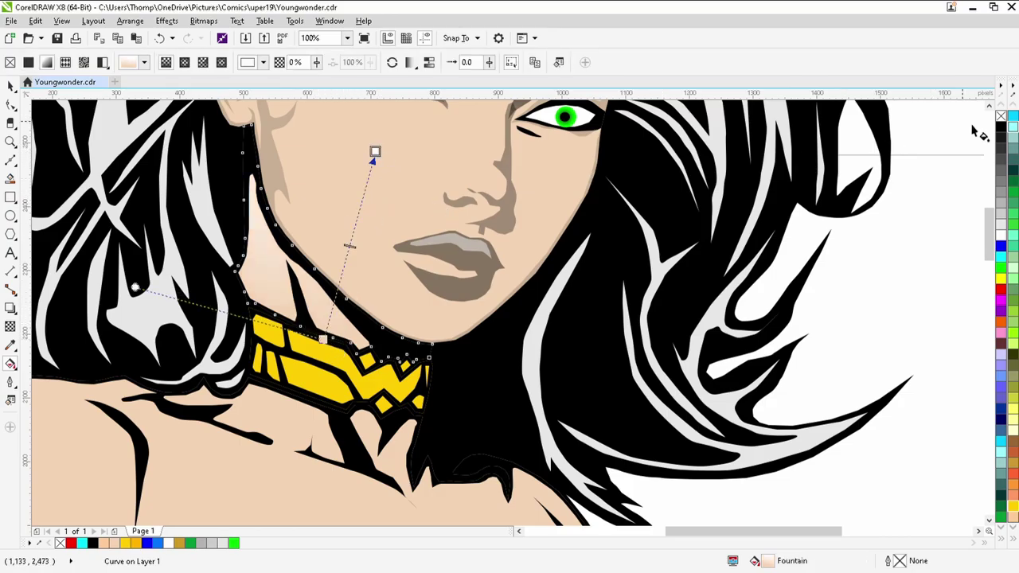
left_click_drag(329, 346, 338, 324)
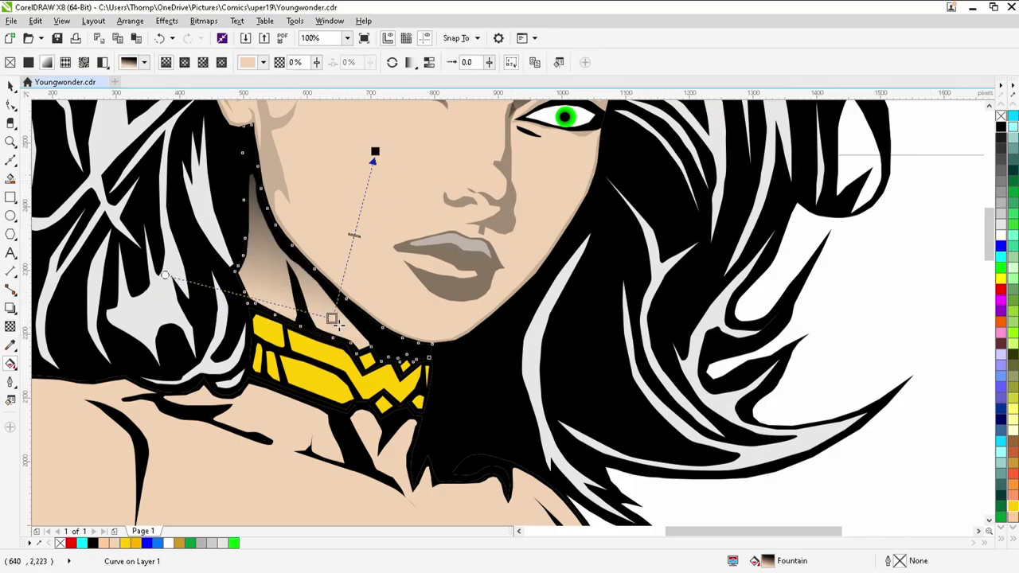
- Delete the overlapping transparent neck shadow curve and apply uniform transparency of 85 to the remaining black neck shadow
left_click(301, 293)
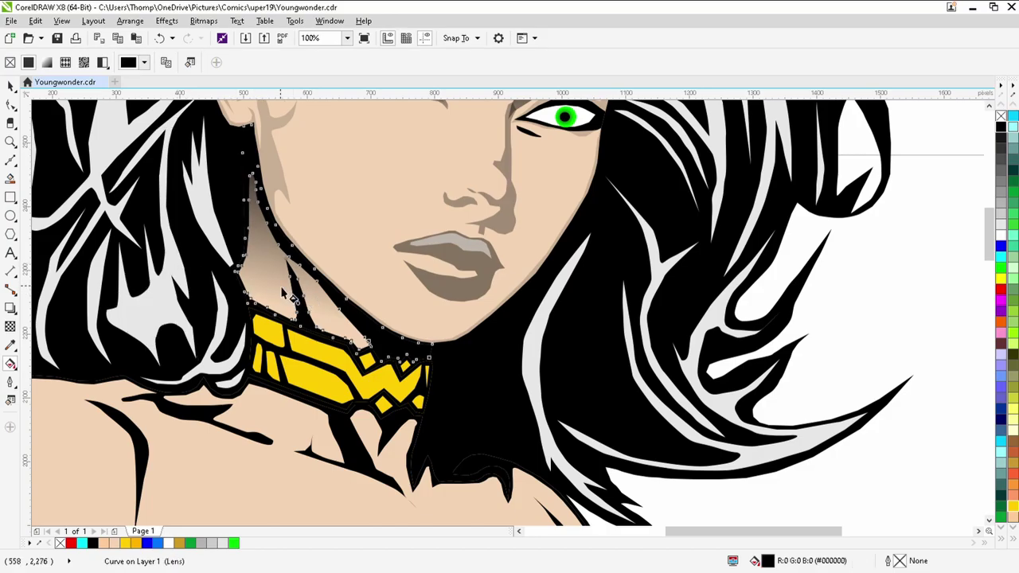
left_click(12, 86)
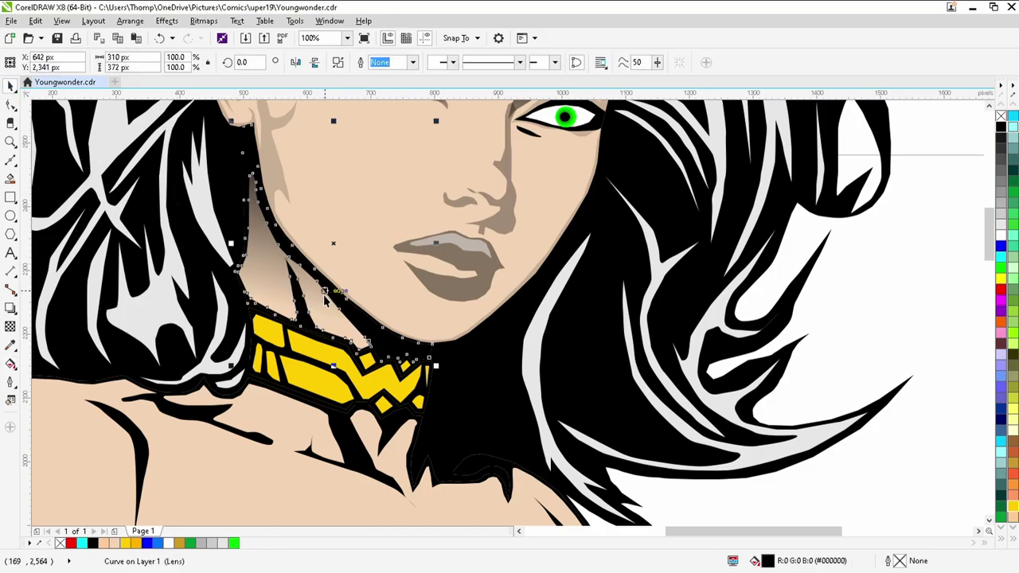
key("Delete")
left_click(305, 302)
left_click(10, 326)
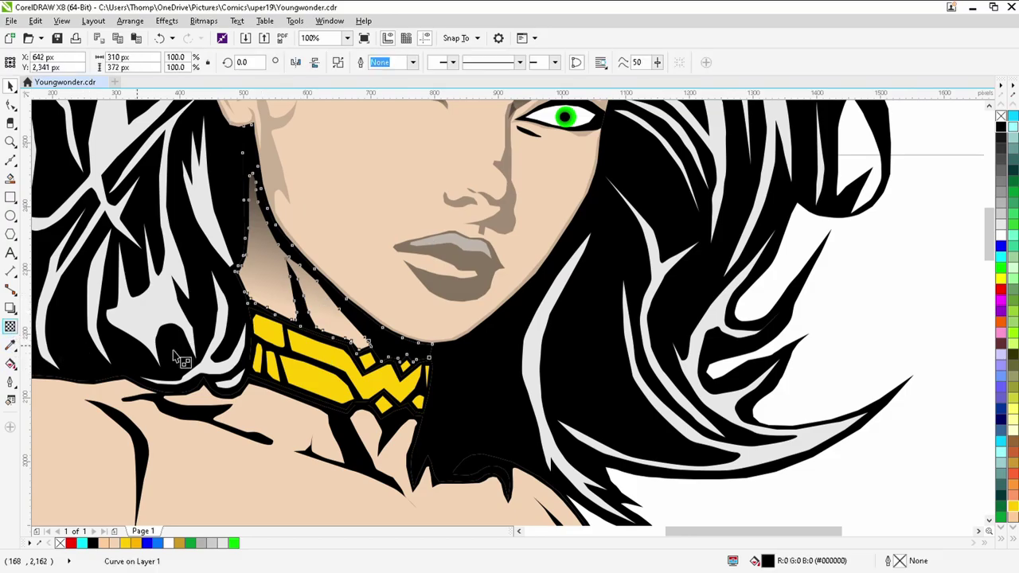
left_click(334, 387)
left_click(331, 383)
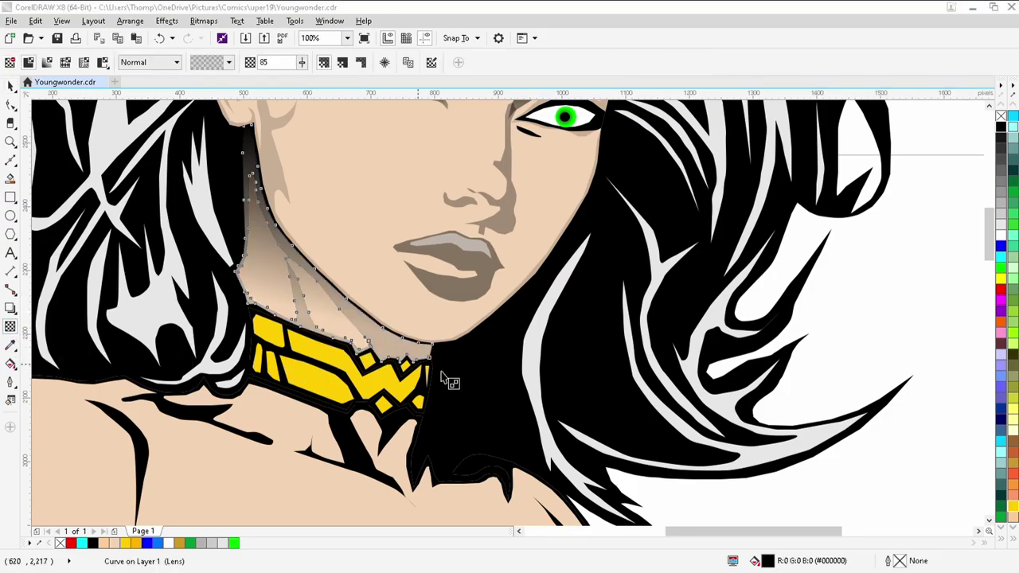
- Apply uniform transparency of 79 and a #CC9A26 fill to the choker shading, and transparency of 81 to the chest and shoulder shadows
left_click(331, 373)
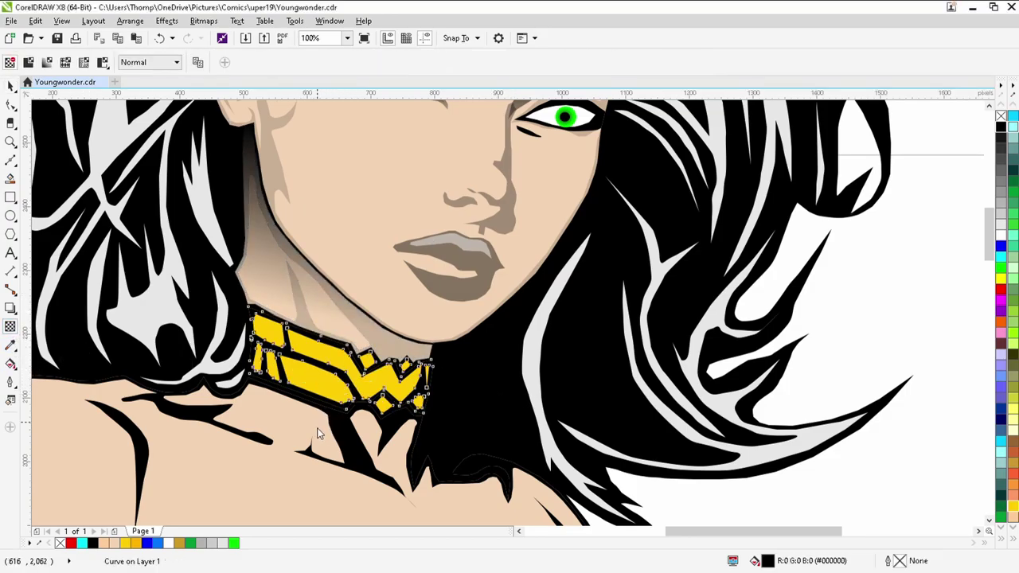
left_click_drag(336, 434, 343, 437)
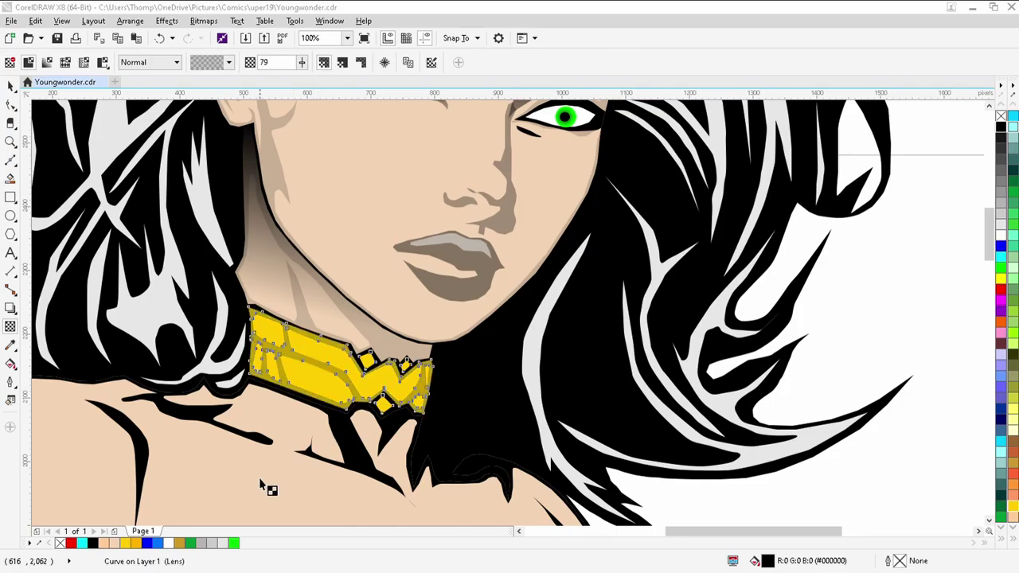
left_click(180, 545)
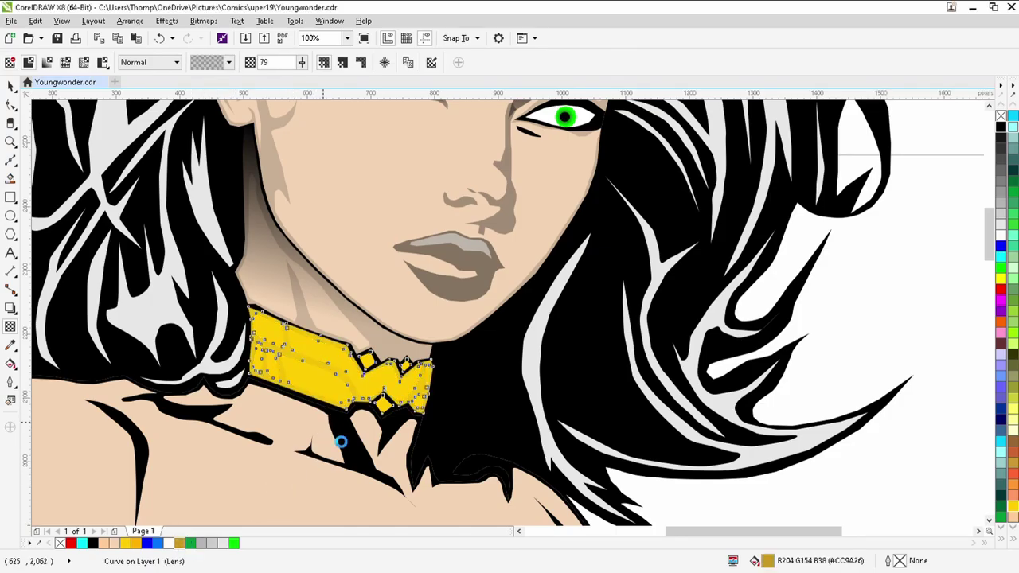
left_click(340, 395)
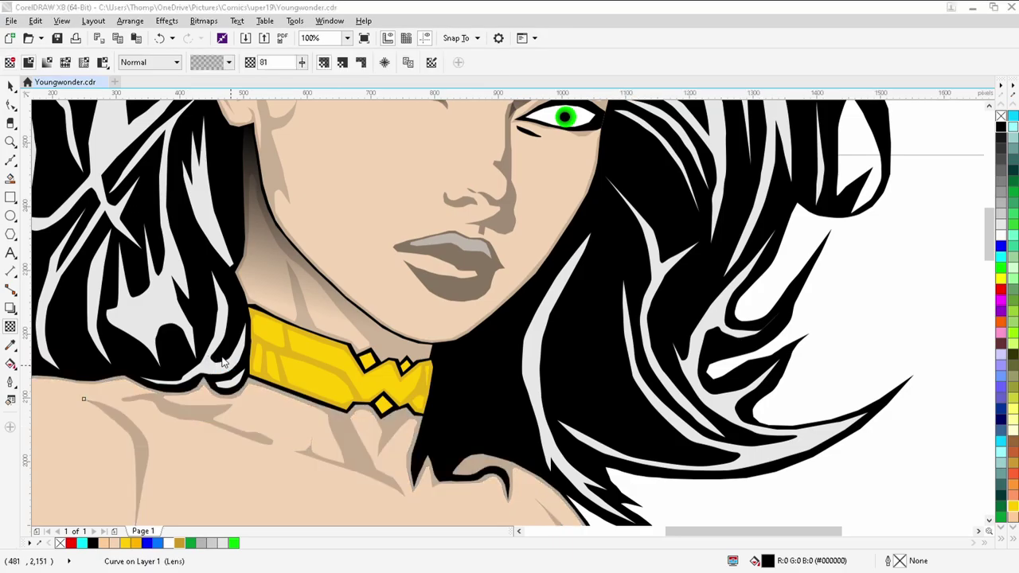
- Lighten the brown shading curves on the bustier's gold trim with uniform transparency of about 74
scroll(404, 409, "down", 3)
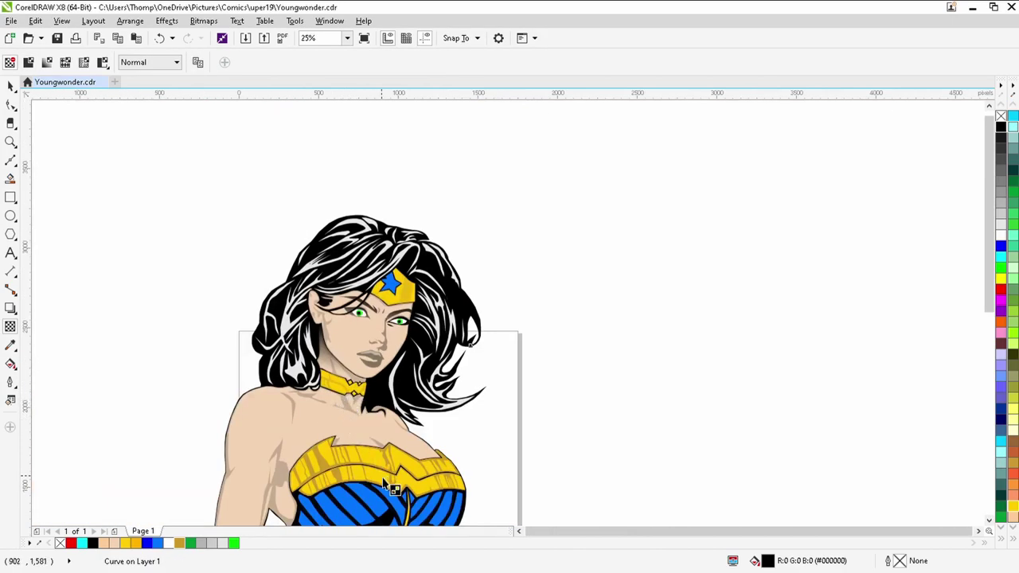
scroll(326, 486, "up", 4)
left_click(307, 451)
left_click(344, 484)
left_click(370, 443)
left_click_drag(323, 453, 332, 453)
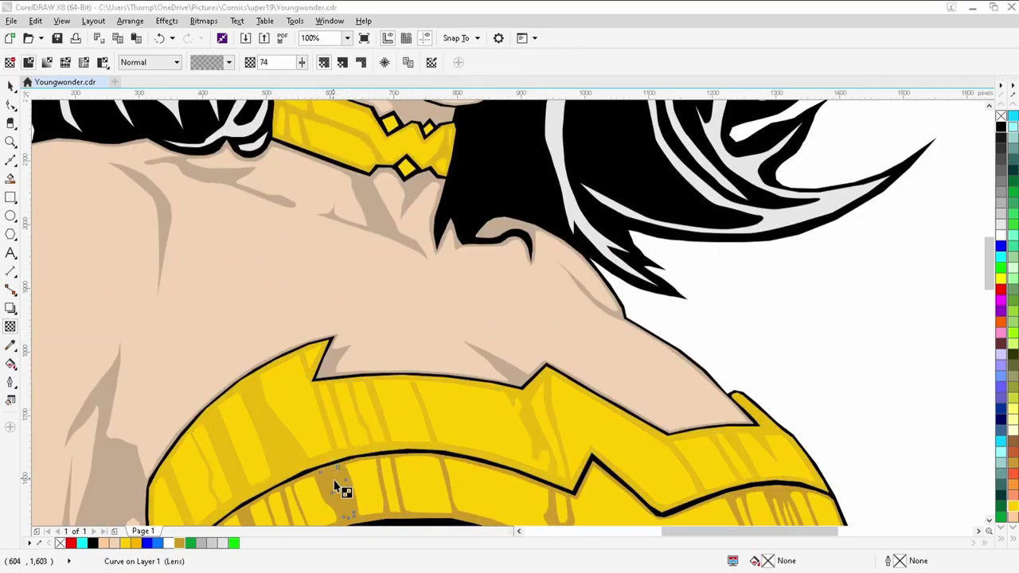
left_click(335, 485)
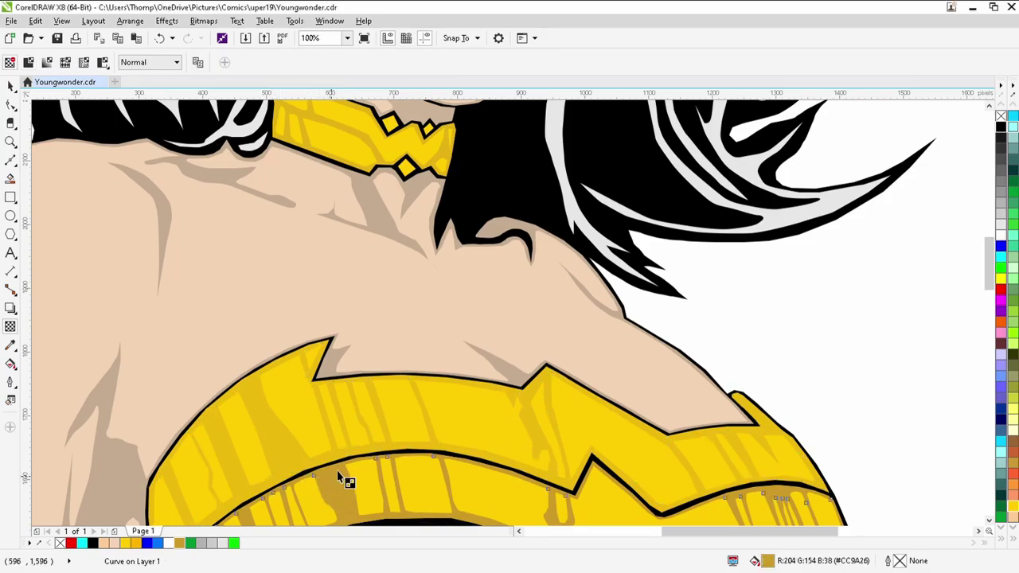
left_click(510, 437)
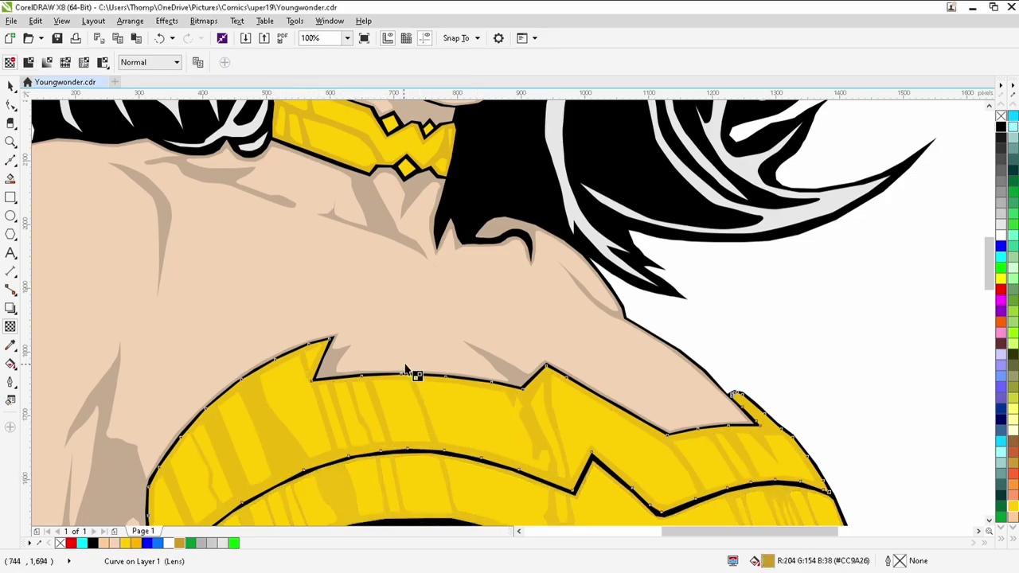
- Apply uniform transparency to the black shading of the blue bustier panel just left of the center seam
scroll(410, 371, "down", 2)
scroll(408, 371, "down", 2)
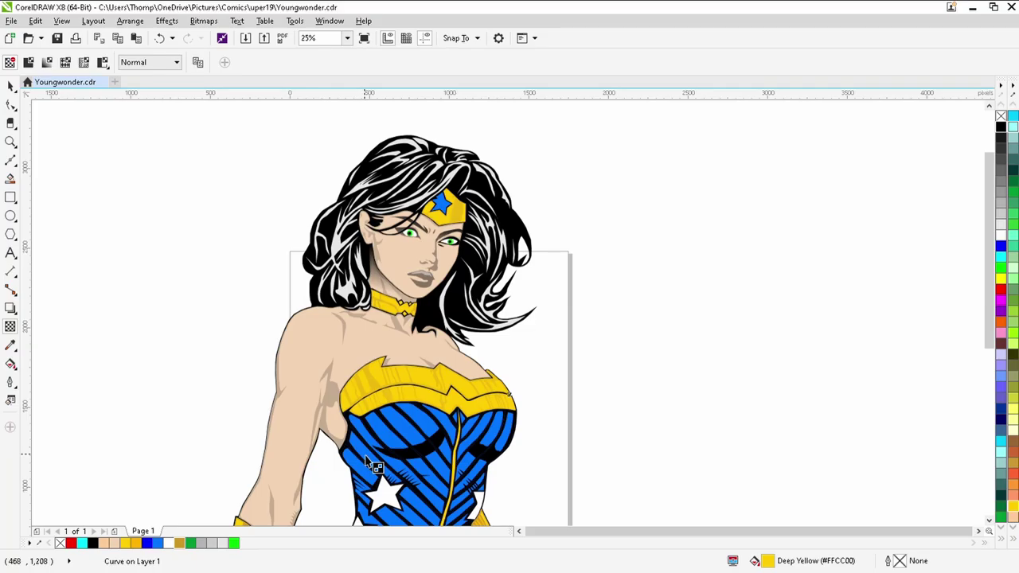
scroll(373, 464, "up", 2)
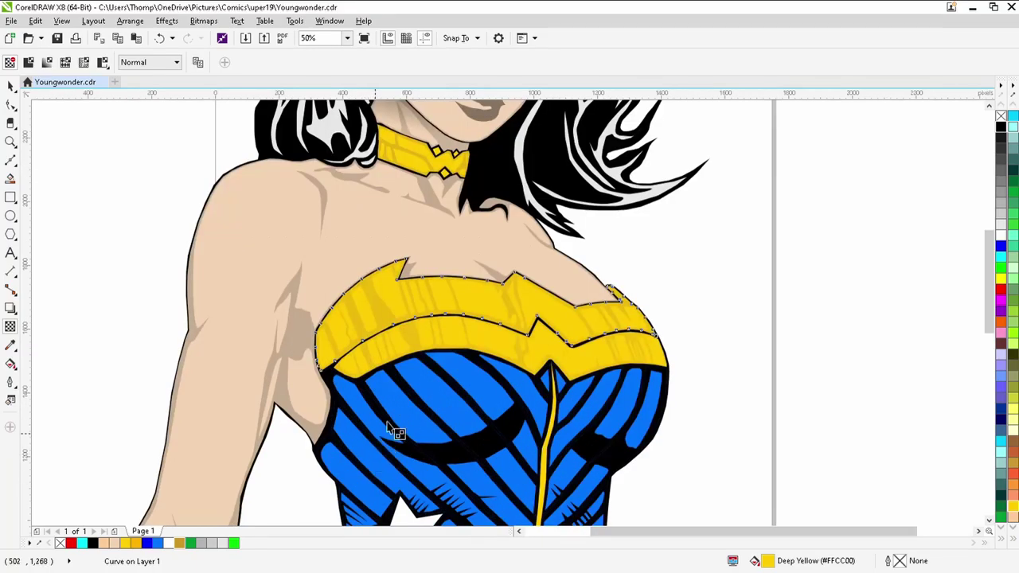
scroll(504, 371, "up", 4)
left_click(506, 356)
left_click_drag(490, 269, 516, 269)
- Apply uniform transparency to more black stripe shading on the left cup and to the small panels atop the center seam, using 74
left_click(377, 342)
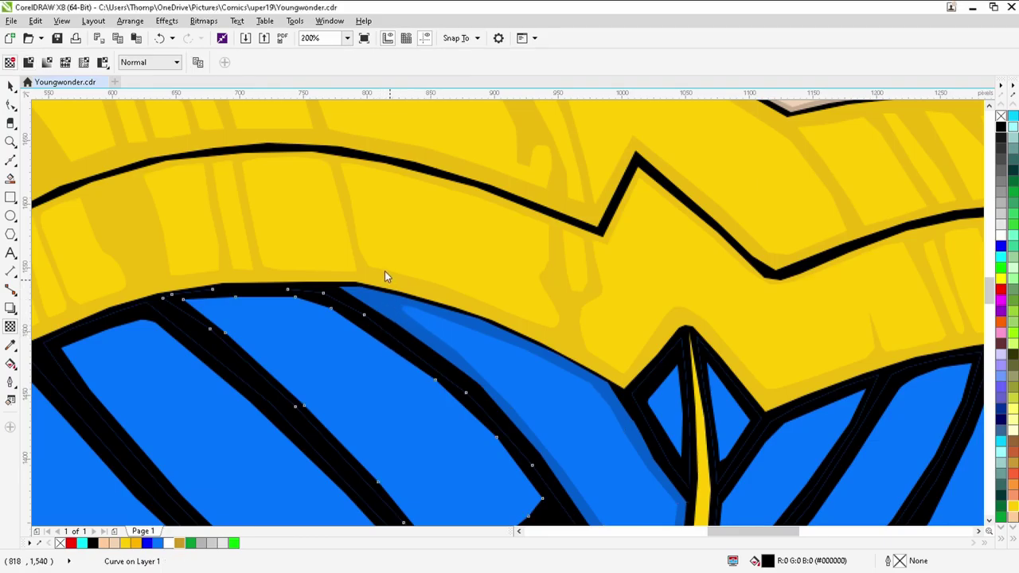
key("Delete")
left_click(191, 346)
left_click_drag(316, 288, 339, 286)
left_click(651, 391)
left_click(722, 479)
- Apply uniform transparency to each black stripe shading curve on the right cup of the blue bustier
scroll(985, 526, "down", 3)
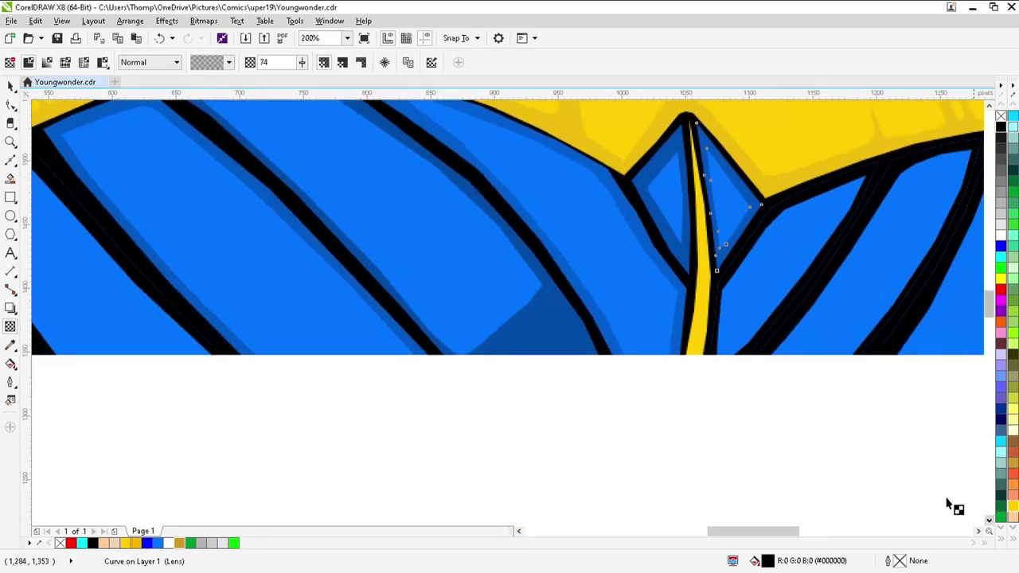
left_click(735, 375)
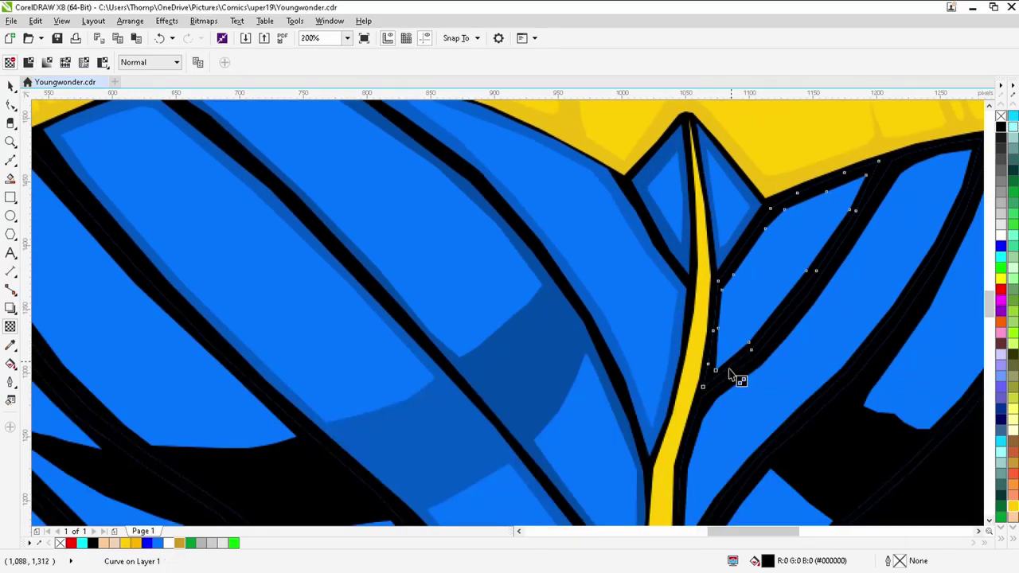
left_click(824, 405)
scroll(763, 384, "down", 1)
left_click_drag(772, 477, 785, 478)
left_click(801, 403)
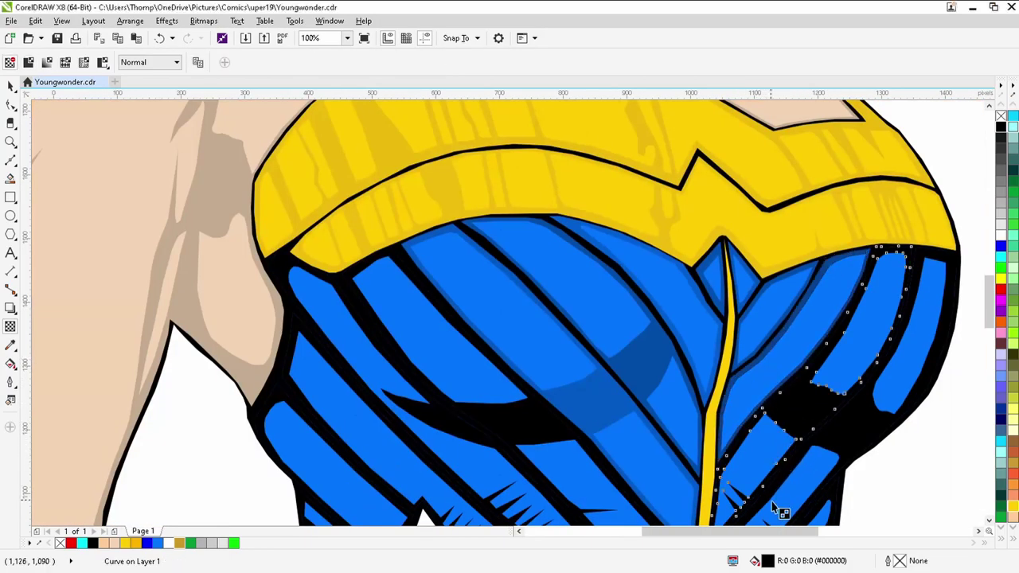
scroll(803, 385, "down", 1)
left_click_drag(787, 482, 800, 482)
left_click(822, 406)
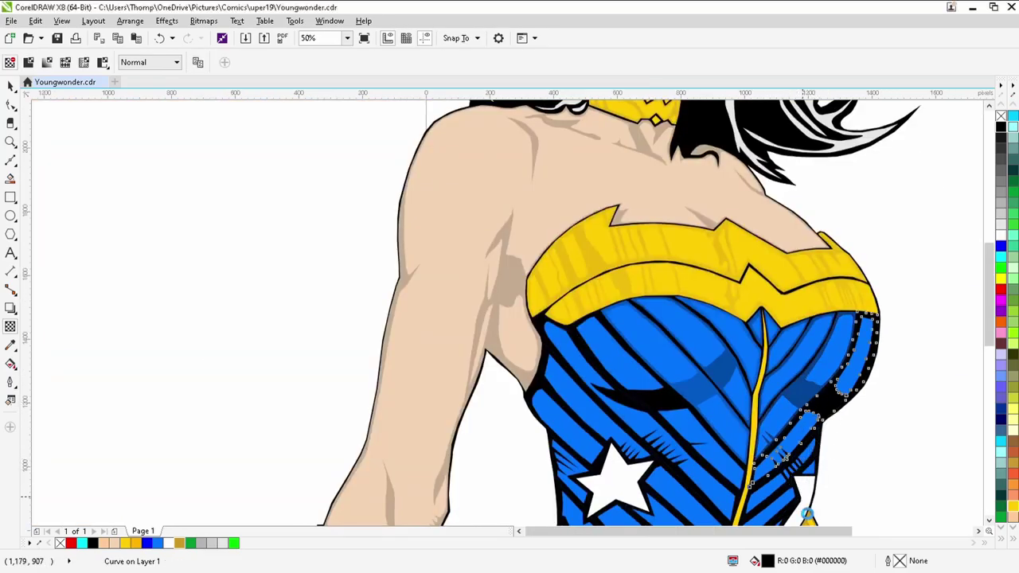
left_click(802, 510)
- Apply uniform transparency to the black shading beneath the left cup and along the long bustier stripe below it, using 47
left_click(663, 396)
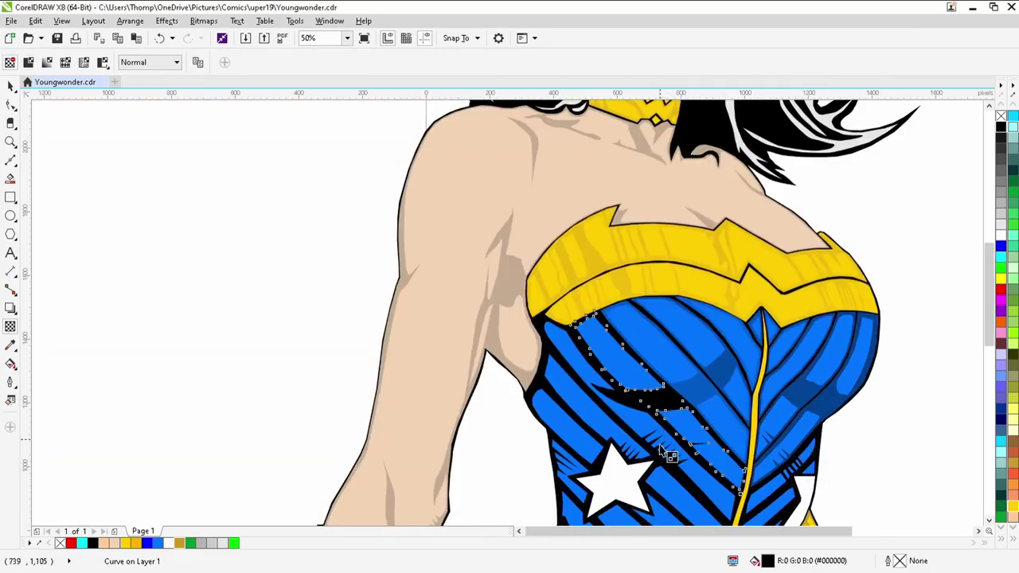
left_click(650, 513)
left_click(617, 397)
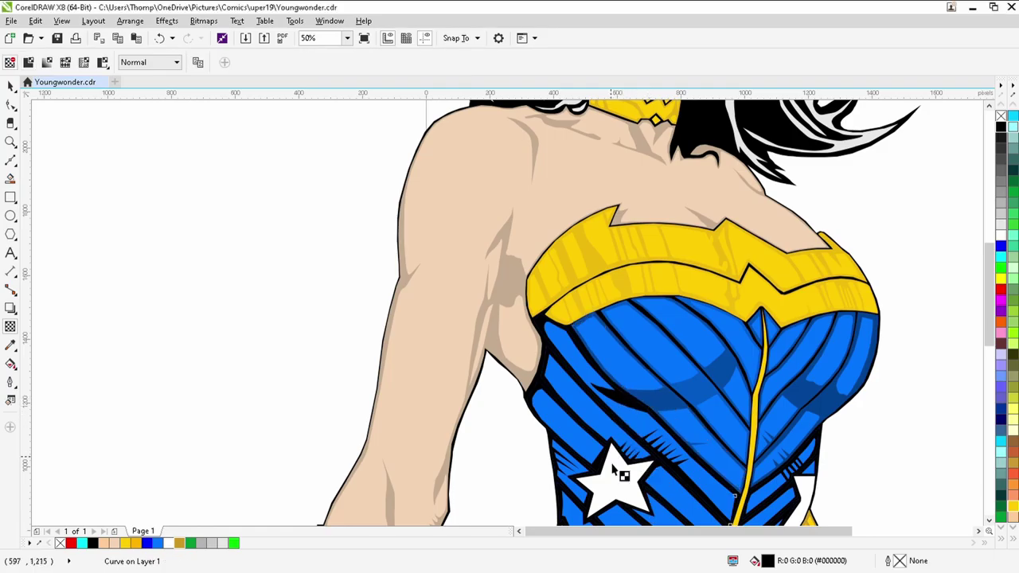
left_click(624, 299)
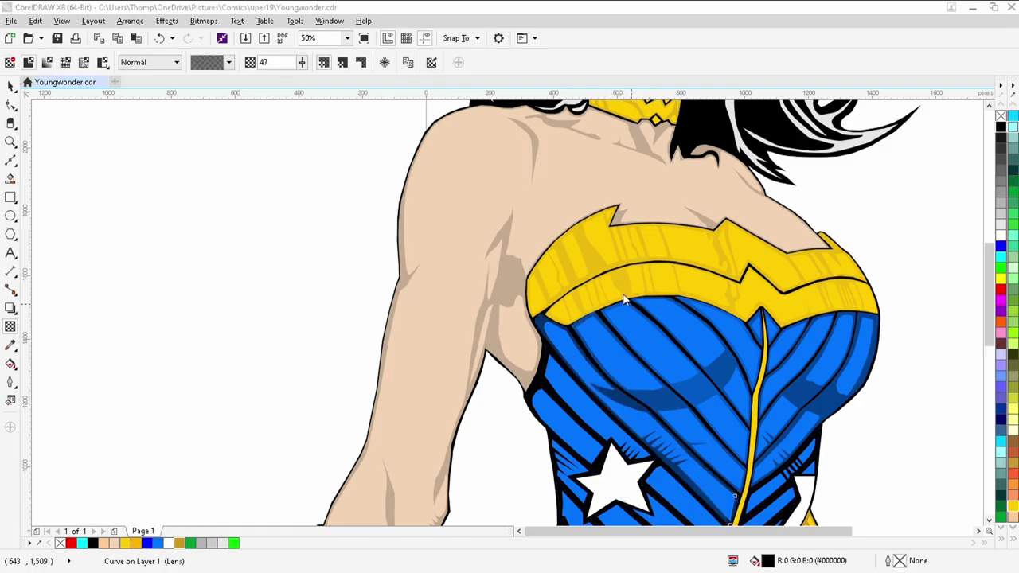
- Apply uniform transparency to the black shading of the two blue side panels below the armpit
left_click(552, 361)
key("ctrl+r")
left_click(541, 394)
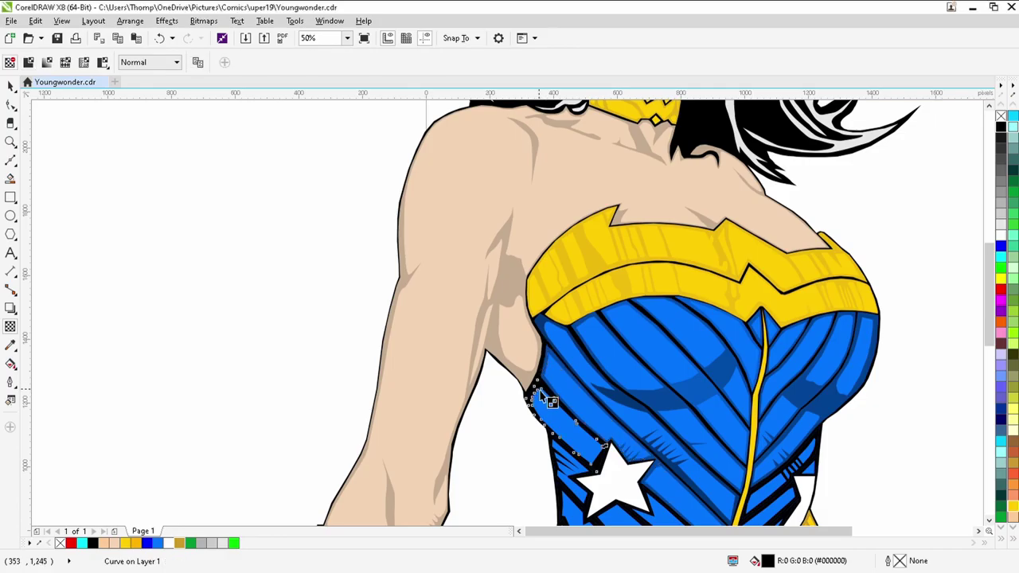
key("ctrl+r")
left_click(882, 444)
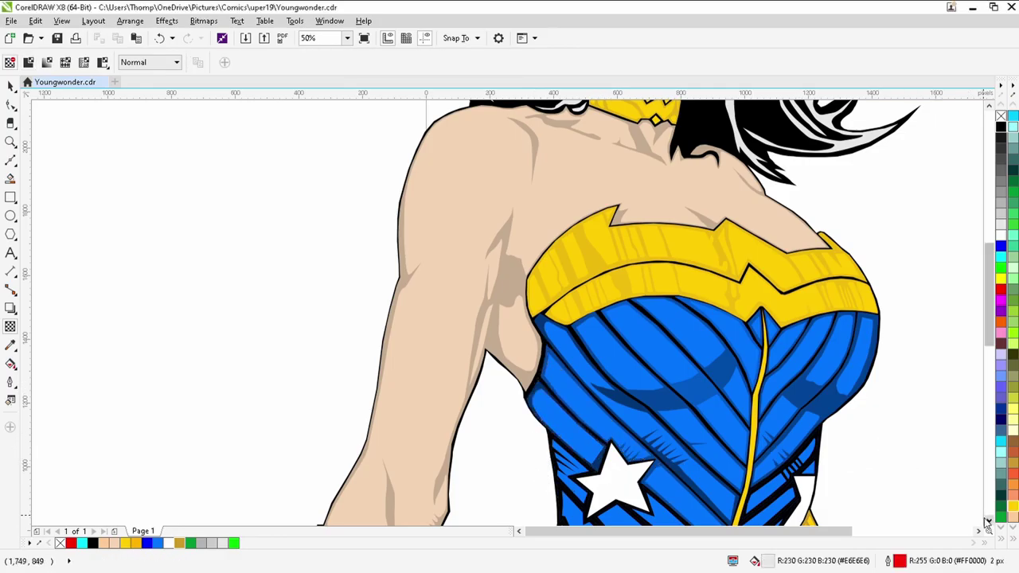
- Apply uniform transparency of 43 to the black hatching beside the upper waist star and 60 to the side panel shading beneath it
scroll(563, 318, "up", 4)
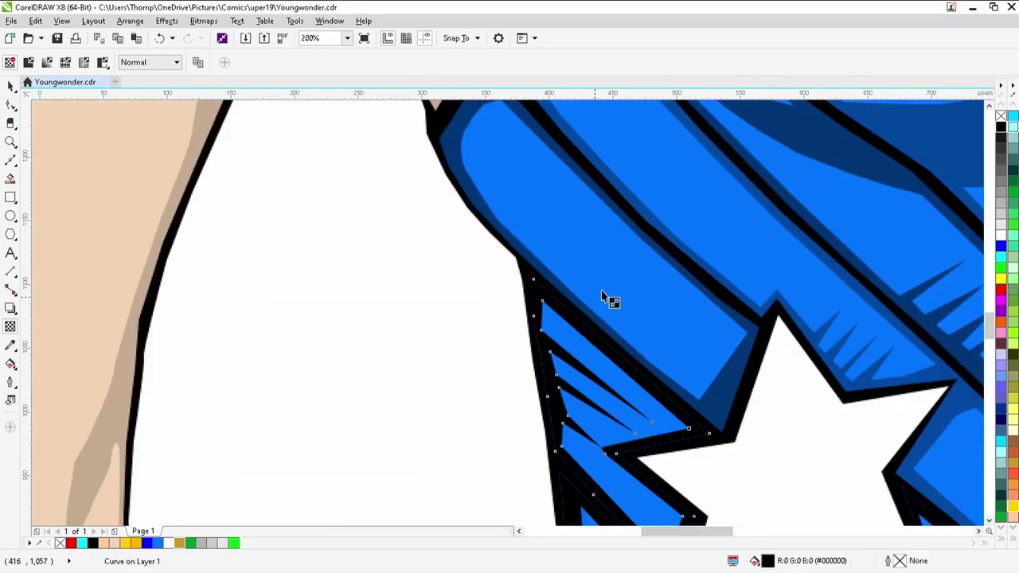
left_click(597, 319)
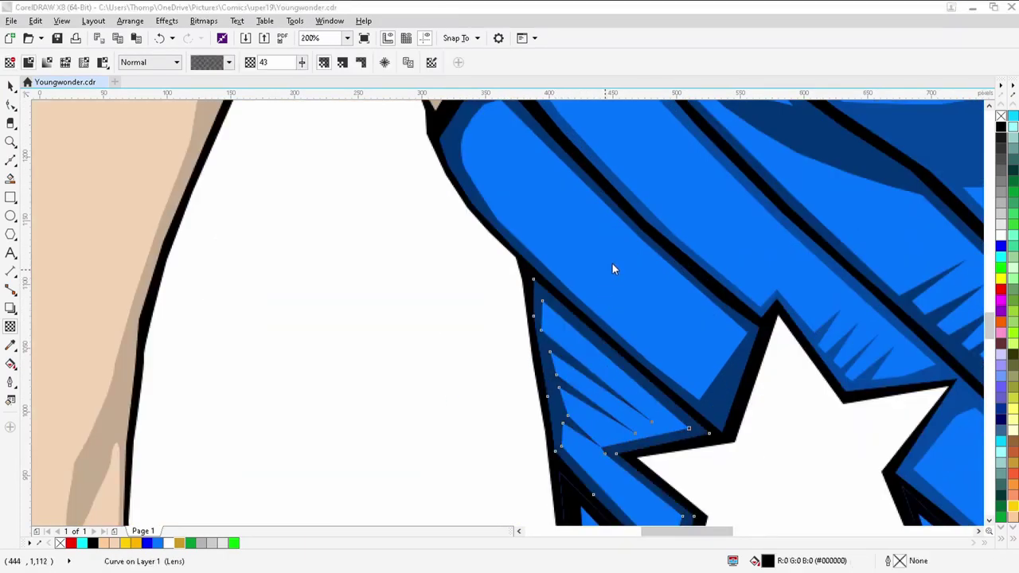
left_click(570, 493)
scroll(595, 391, "down", 1)
key("ctrl+r")
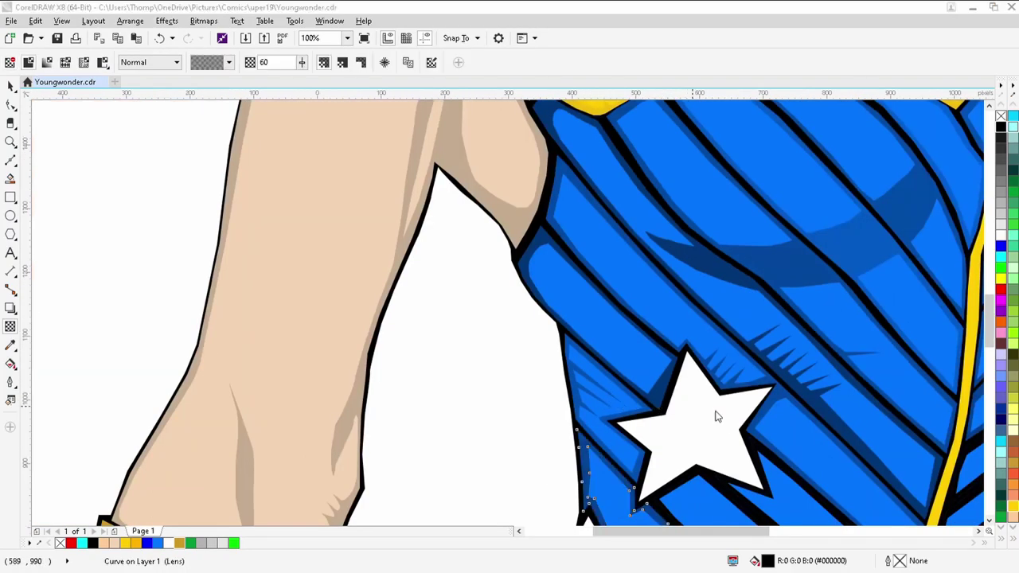
- Apply uniform transparency to the black panel shading below and to the right of the upper waist star, using 74 below it
left_click(748, 496)
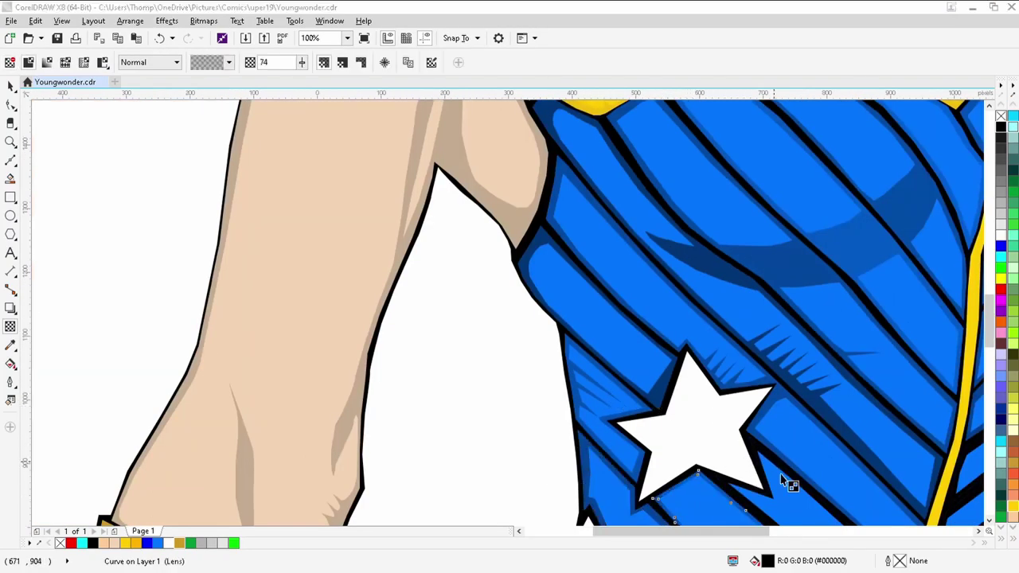
left_click(804, 510)
scroll(805, 511, "up", 2)
left_click(806, 478)
key("ctrl+r")
left_click(571, 384)
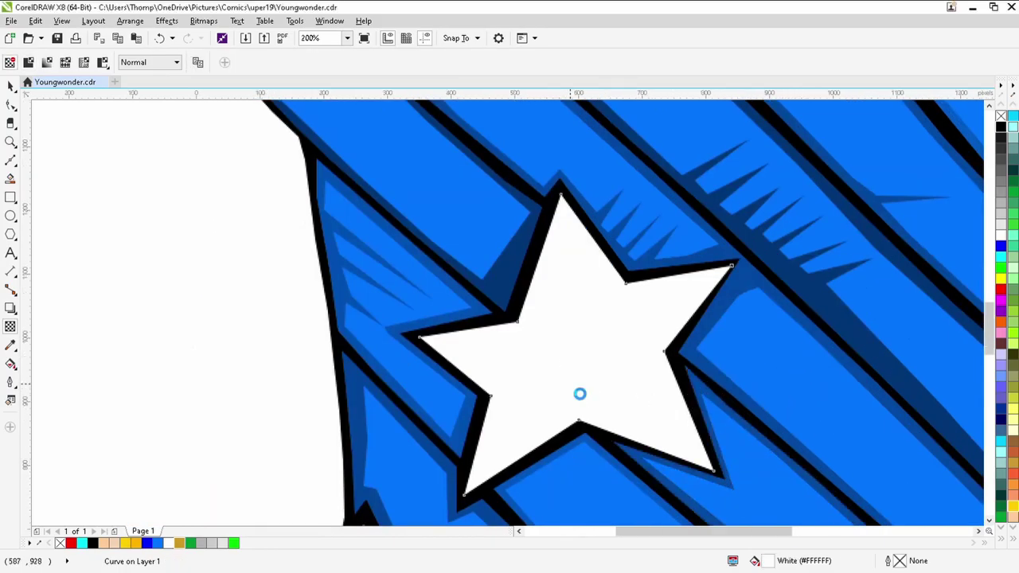
- Apply uniform transparency to the black shading curves around the underside of the lower waist star
scroll(580, 393, "down", 4)
scroll(562, 488, "up", 4)
left_click(598, 455)
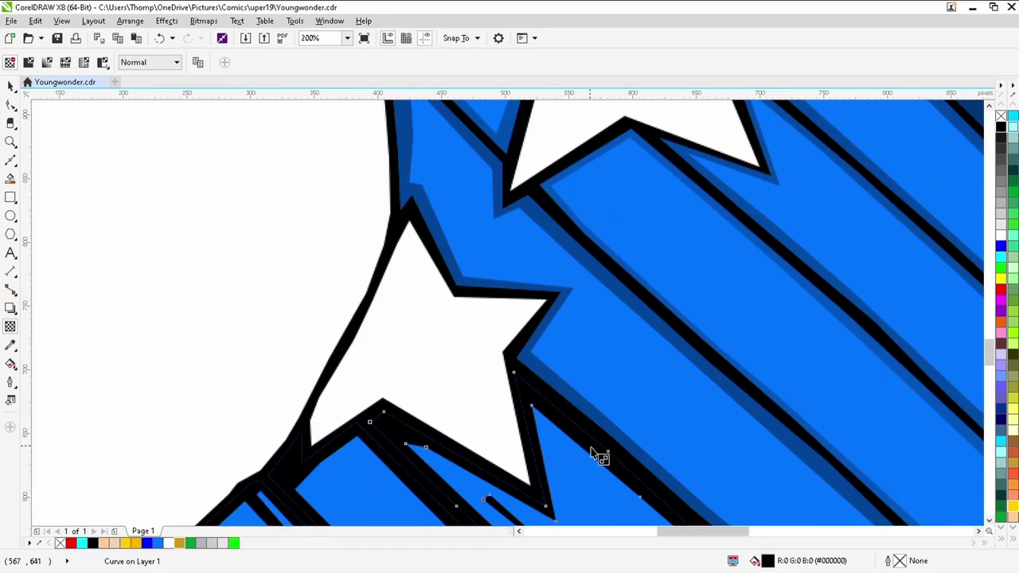
left_click(467, 448)
left_click(405, 477)
key("ctrl+r")
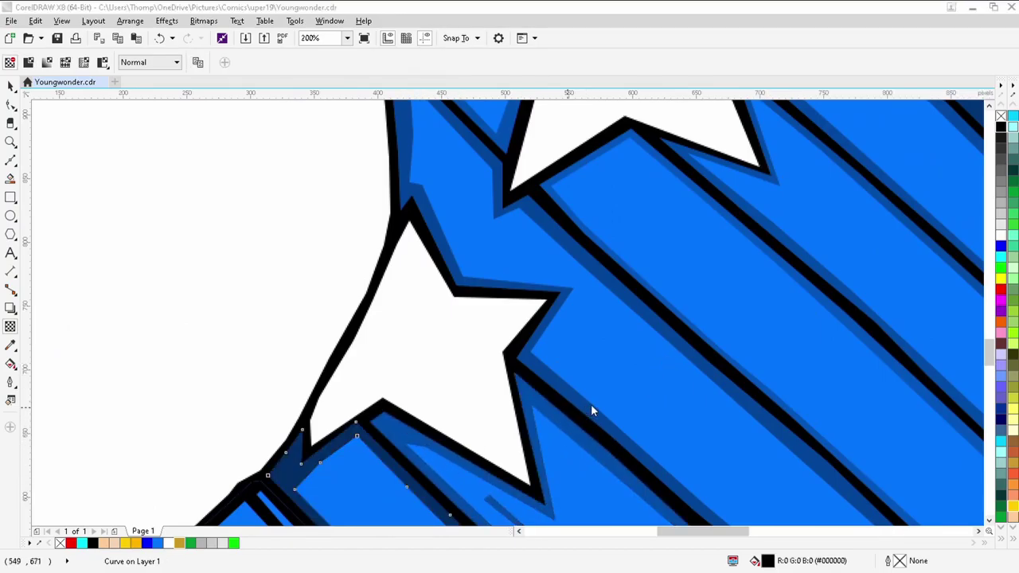
left_click(401, 399)
- Apply uniform transparency to the black shading of the blue bustier panels just above the gold belt
scroll(402, 399, "down", 1)
scroll(410, 408, "down", 4)
scroll(409, 448, "up", 4)
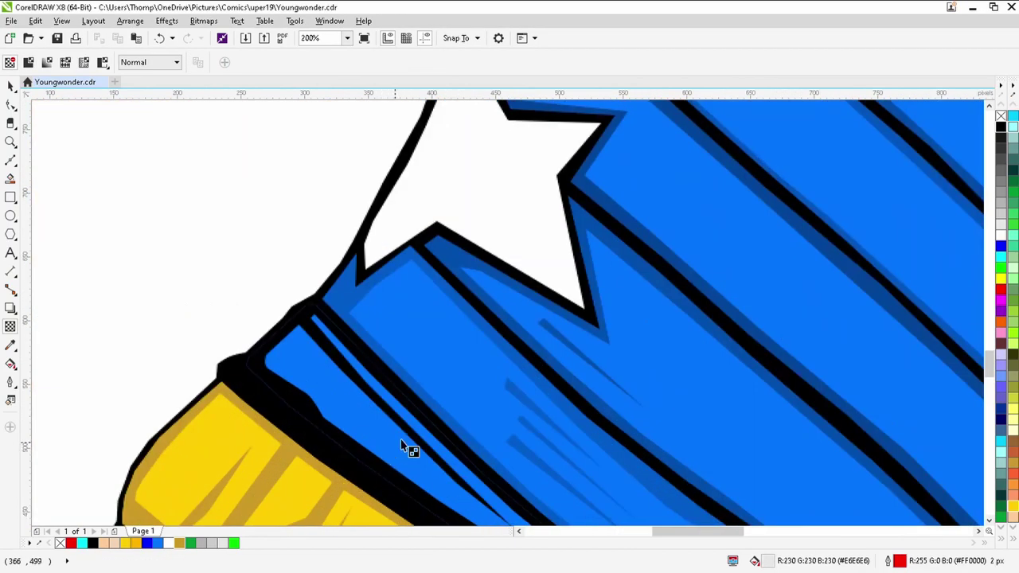
left_click(416, 438)
scroll(499, 296, "down", 4)
- Lighten the brown shading curves on the gold belt with uniform transparency
left_click(260, 288)
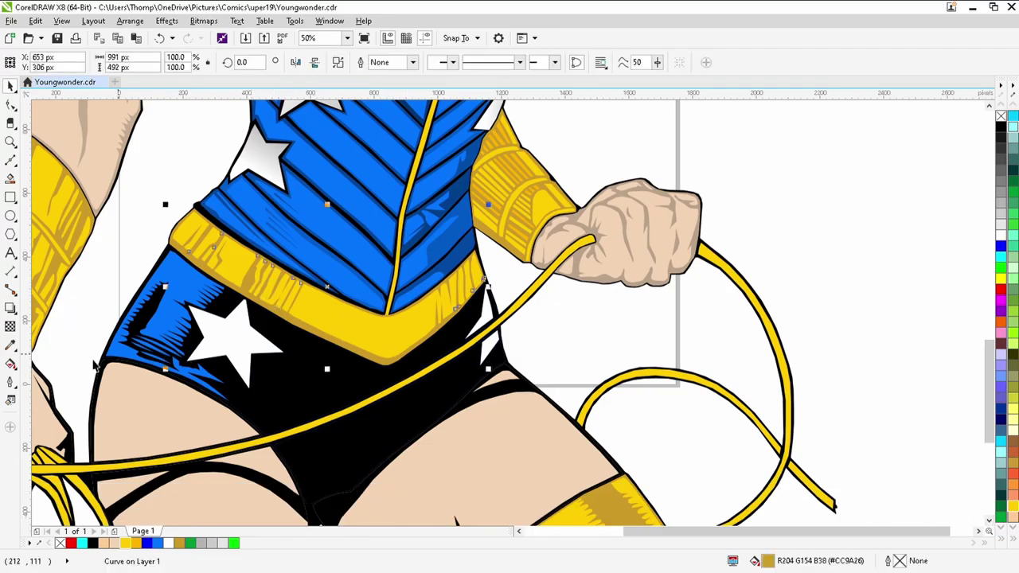
left_click(10, 328)
left_click_drag(303, 382, 322, 382)
- Fade the large white hip star with a linear transparency at about 35°, and fade the opposite hip star likewise
left_click_drag(214, 358, 355, 265)
left_click_drag(223, 360, 243, 345)
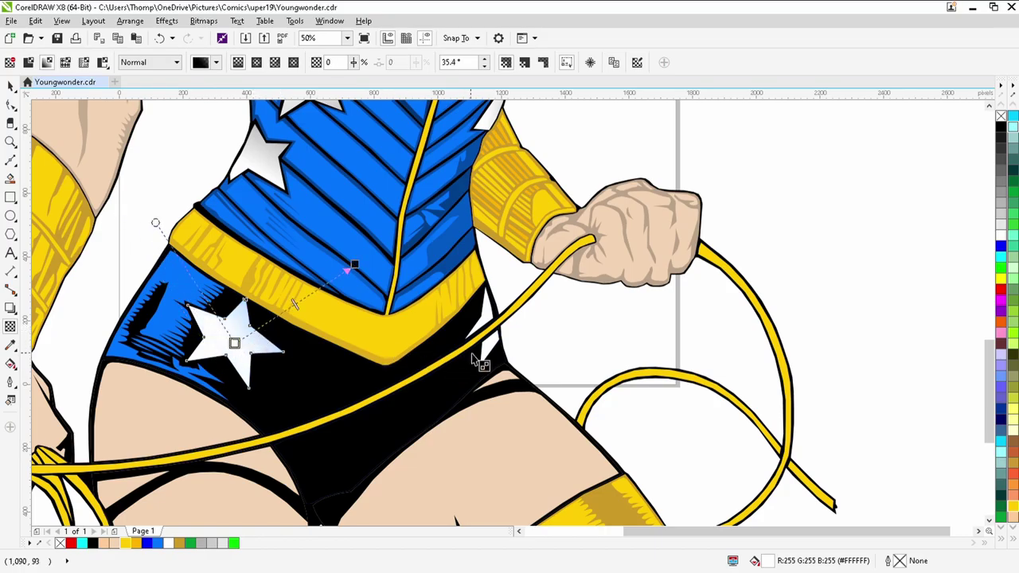
left_click(488, 323)
left_click_drag(479, 343, 561, 188)
left_click_drag(479, 342, 485, 334)
- Apply uniform transparency to the black shading of the blue briefs above and below the rope, using 66 below it
left_click(285, 453)
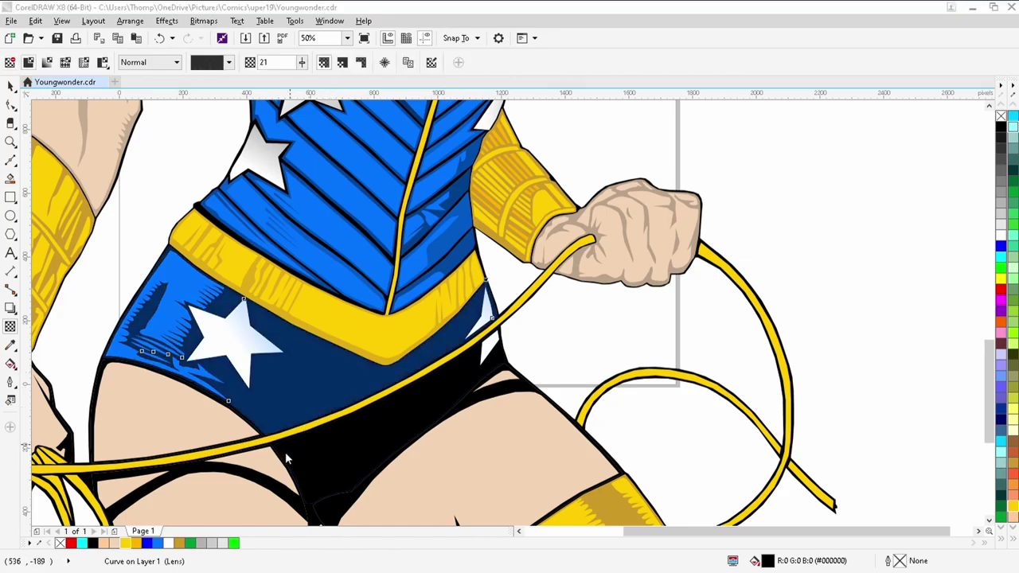
left_click(329, 449)
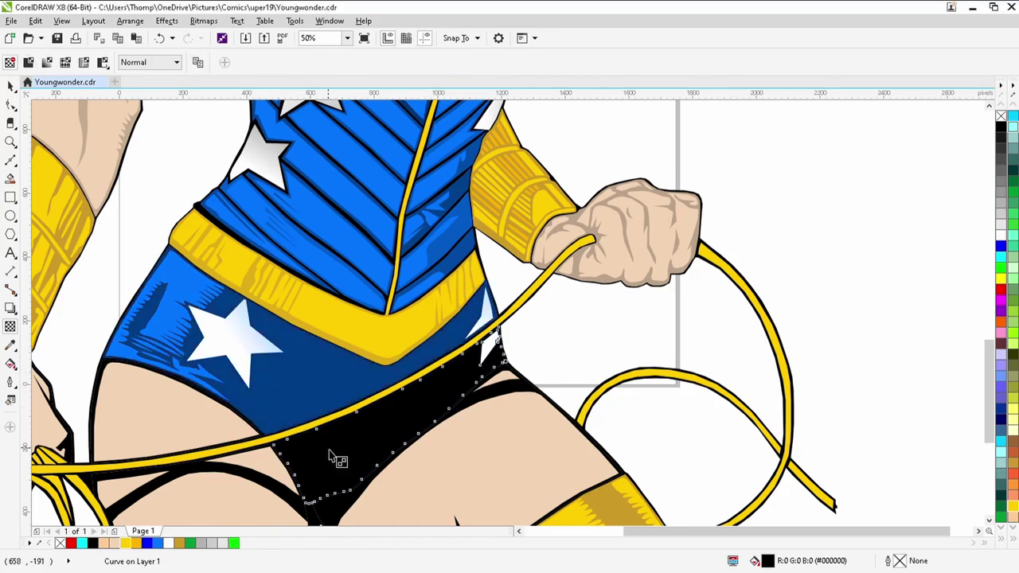
left_click(380, 310)
left_click_drag(379, 310, 383, 309)
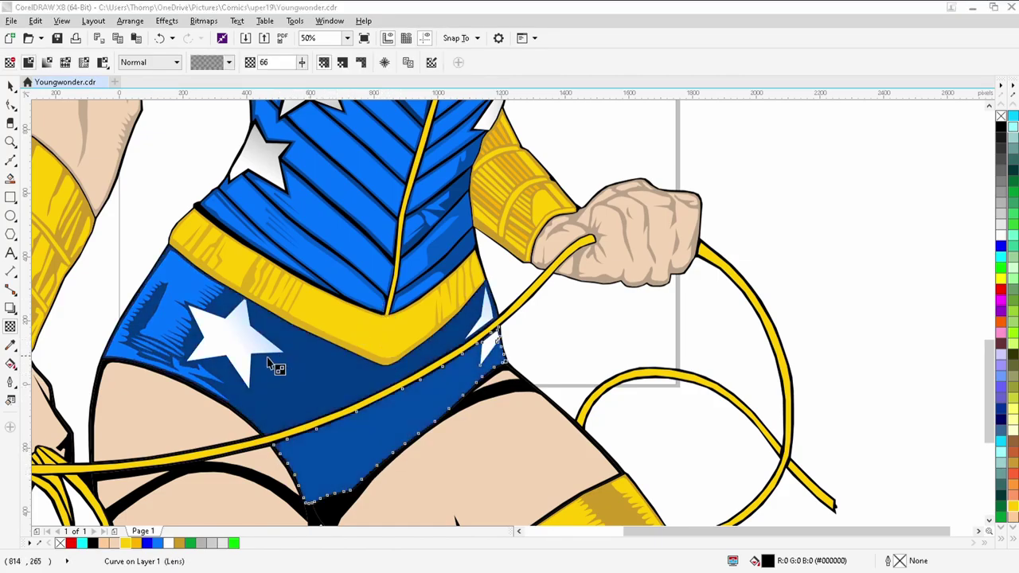
- Apply uniform transparency to the black shading on the right thigh and on the left thigh below the rope, using 49 there
left_click(491, 392)
left_click_drag(455, 354, 460, 352)
left_click(224, 461)
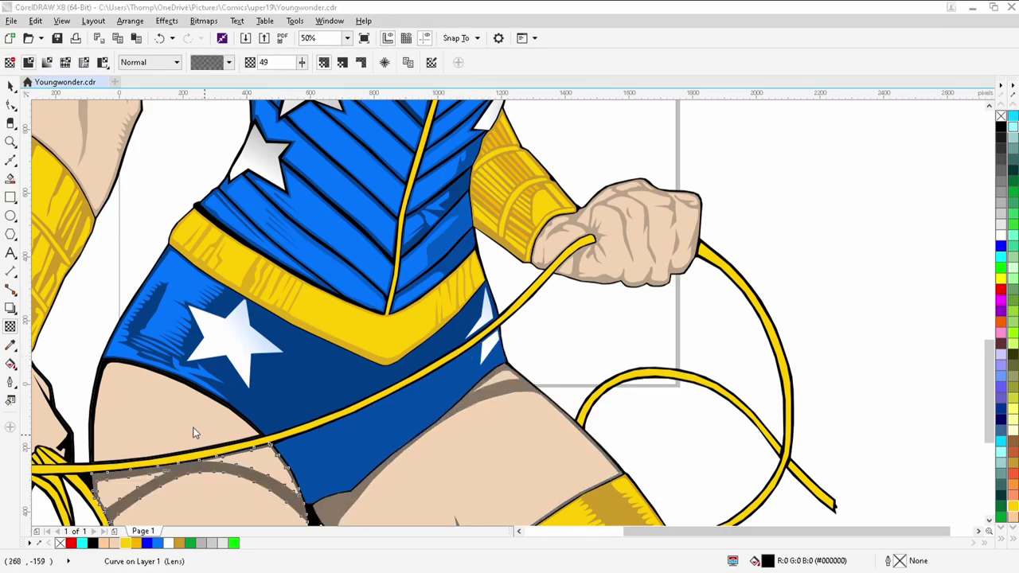
left_click(164, 428)
key("Delete")
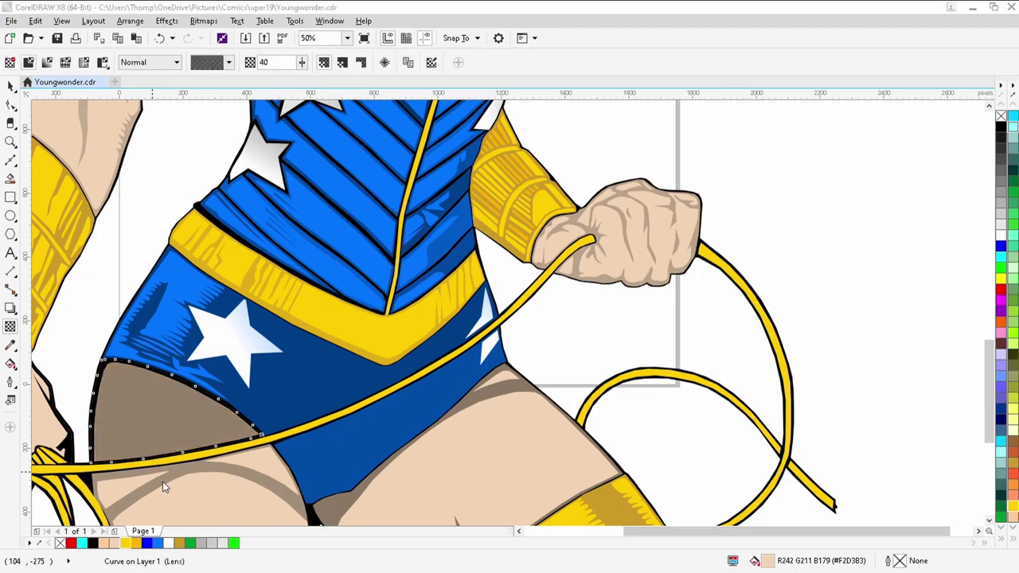
left_click(160, 38)
- Apply uniform transparency to the black shading edging the left thigh above the rope
left_click_drag(161, 486, 179, 485)
left_click(753, 453)
left_click(989, 521)
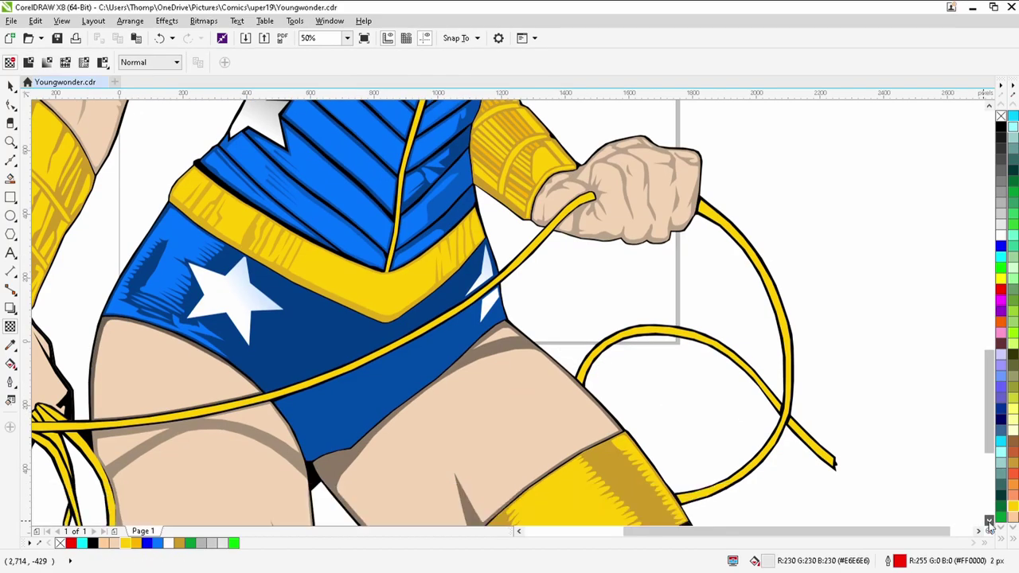
- Apply uniform transparency of 55 to the thigh band's brown shading and 57 to the black hatching beneath the band's lower end
left_click(539, 392)
left_click(550, 459)
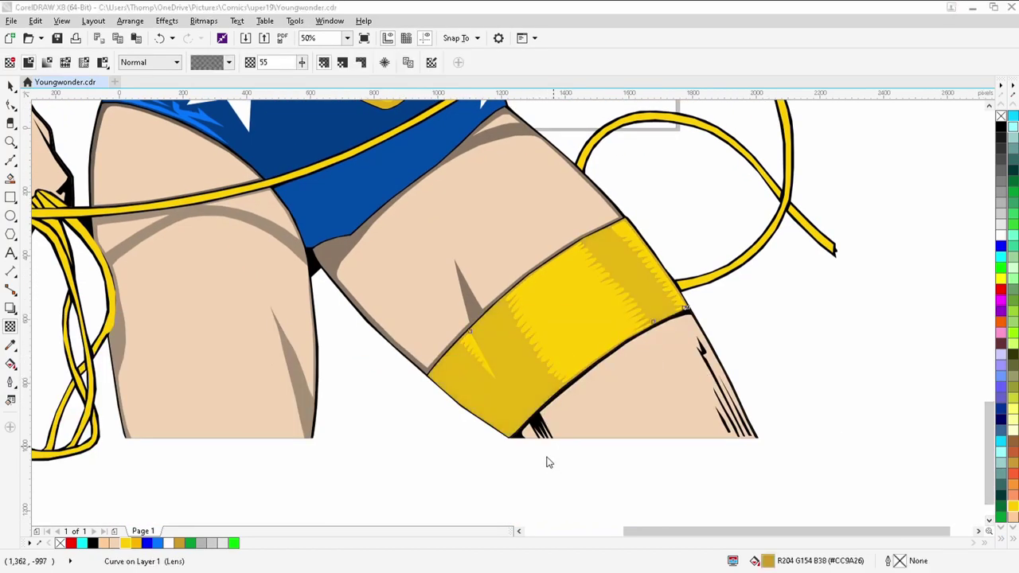
left_click(547, 437)
left_click_drag(526, 458, 531, 458)
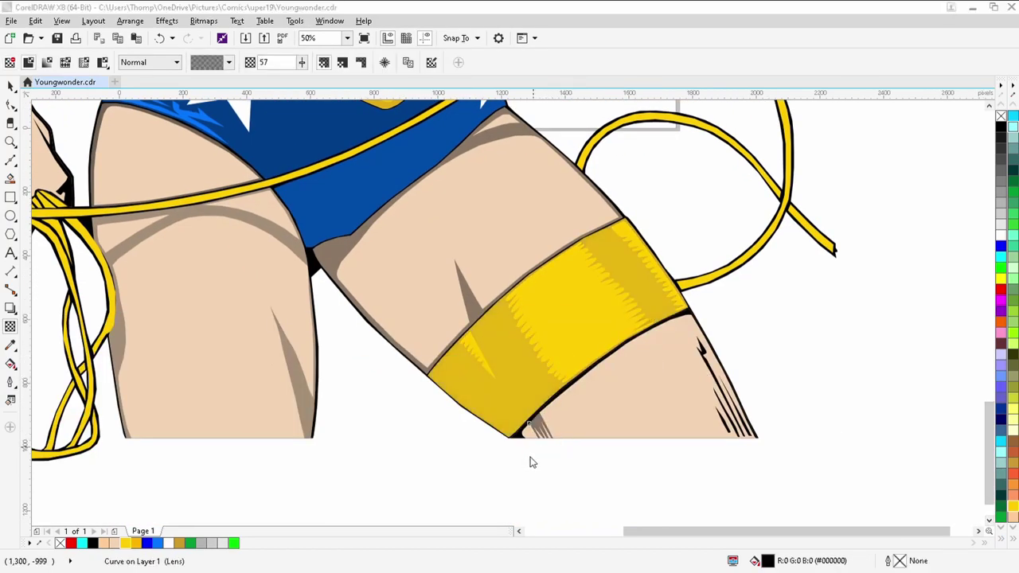
- Apply uniform transparency to the long black stroke and the edge shading of the leg below the thigh band
left_click(783, 353)
left_click(714, 374)
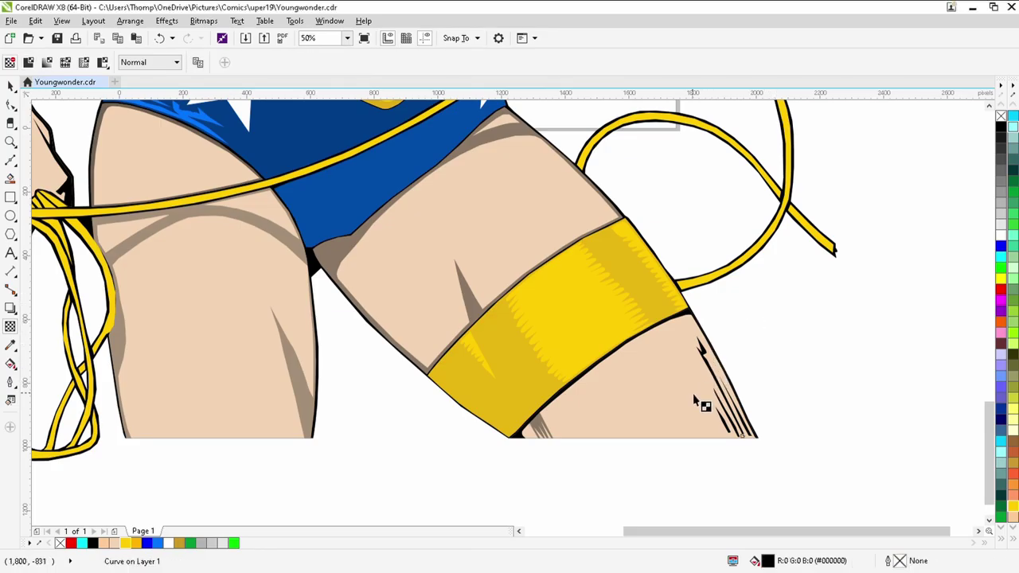
key("ctrl+r")
left_click(677, 420)
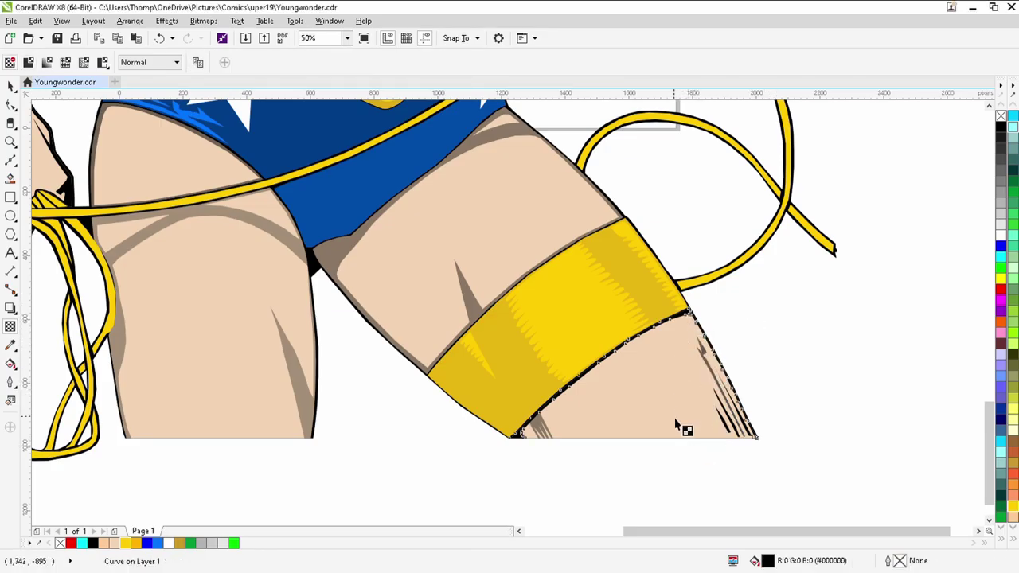
- Apply uniform transparency of 53 to the remaining black hatch strokes near the leg's lower outer edge
scroll(770, 438, "up", 2)
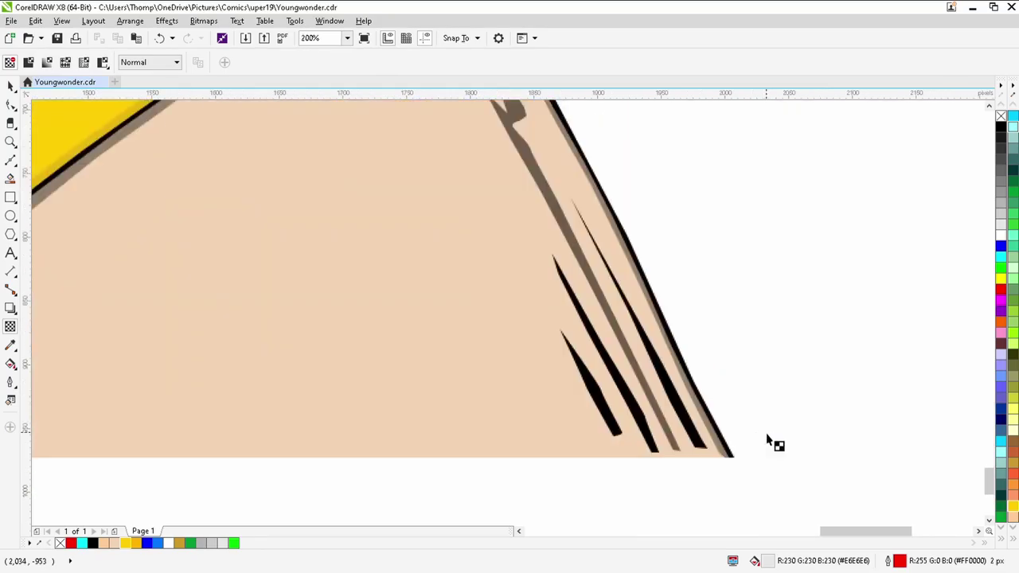
key("ctrl+r")
left_click(650, 440)
key("ctrl+r")
left_click(614, 425)
key("ctrl+r")
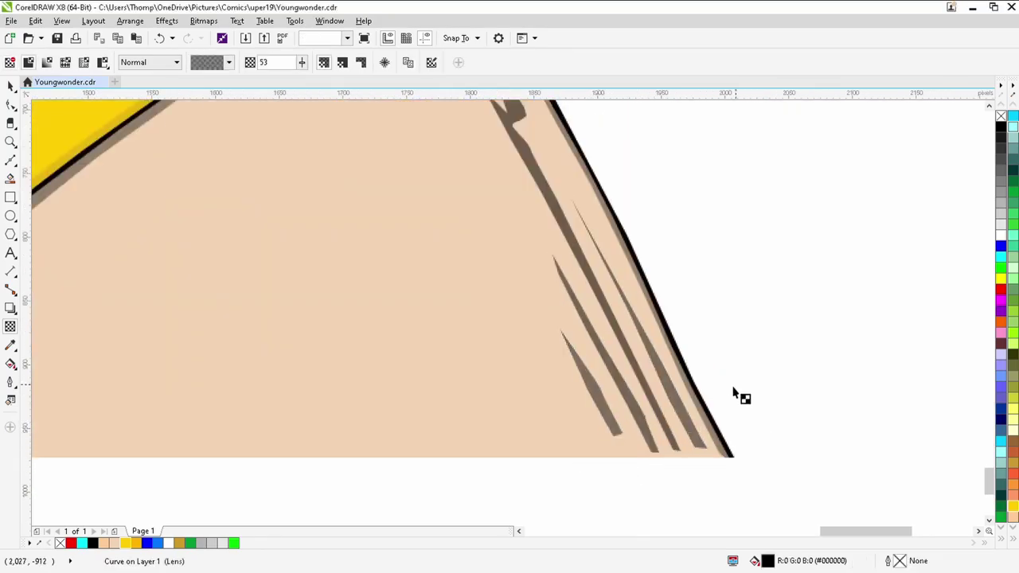
- Apply uniform transparency to the black shading of the hand holding the coiled rope
scroll(597, 404, "down", 2)
scroll(598, 403, "down", 2)
scroll(367, 350, "up", 2)
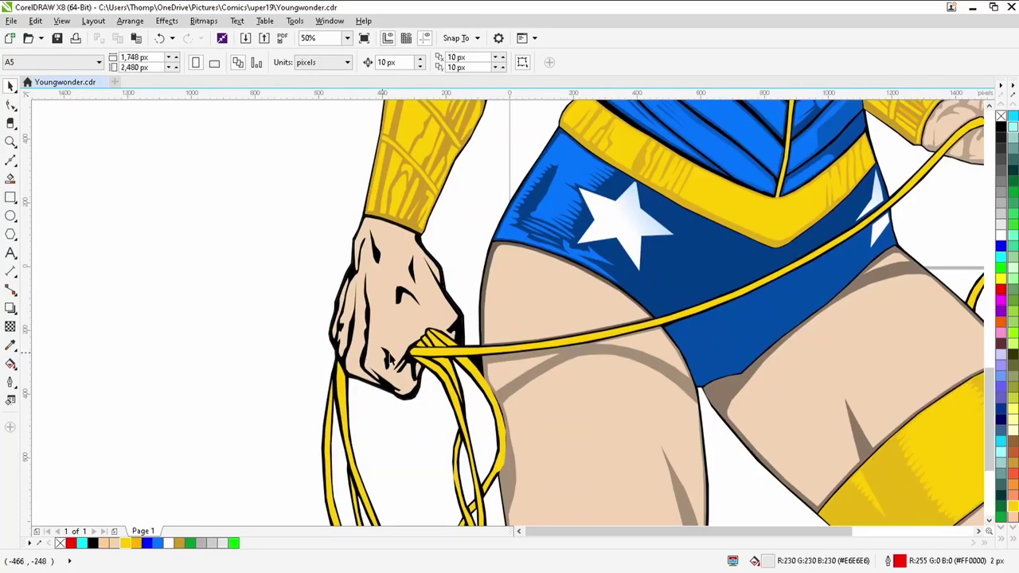
left_click(458, 330)
left_click(10, 326)
key("ctrl+r")
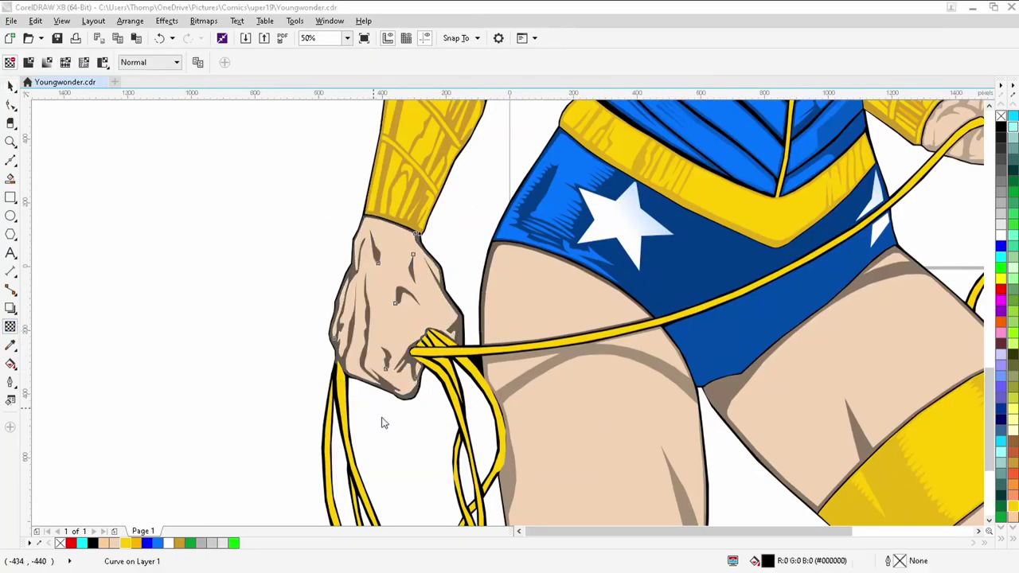
left_click(384, 423)
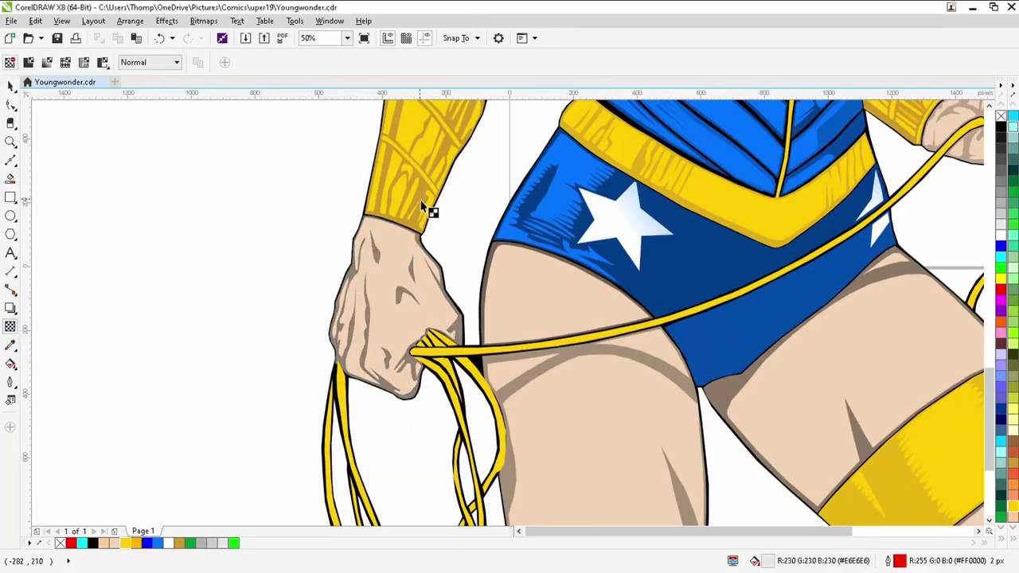
- Apply uniform transparency to the brown shading on the gold bracelet of the arm with the raised fist
scroll(278, 250, "down", 1)
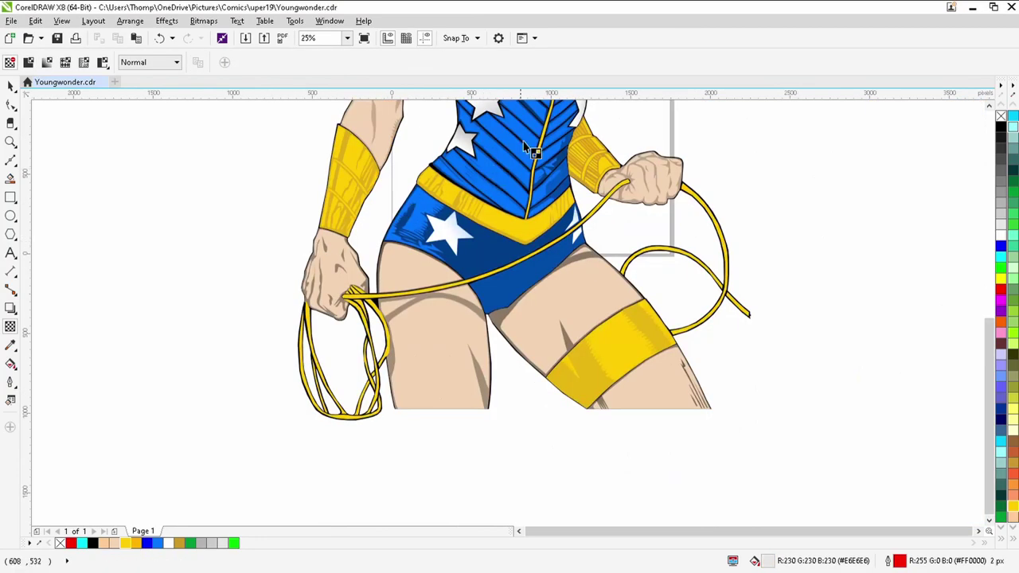
scroll(524, 141, "up", 2)
left_click(661, 206)
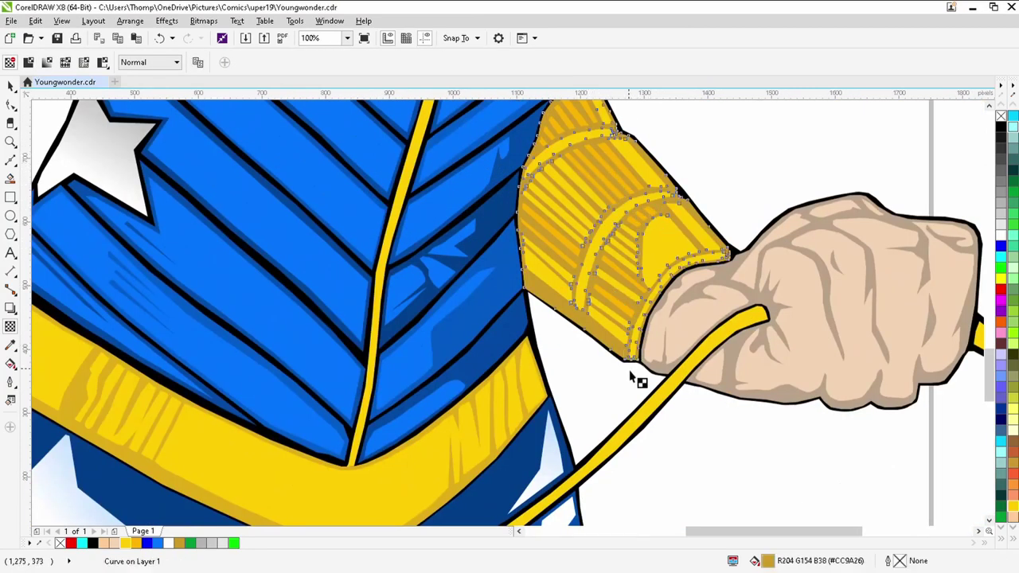
key("ctrl+r")
left_click(571, 348)
- Fill the long light highlight strand in the hair beside the ear with 40% grey (#999999)
scroll(567, 344, "down", 3)
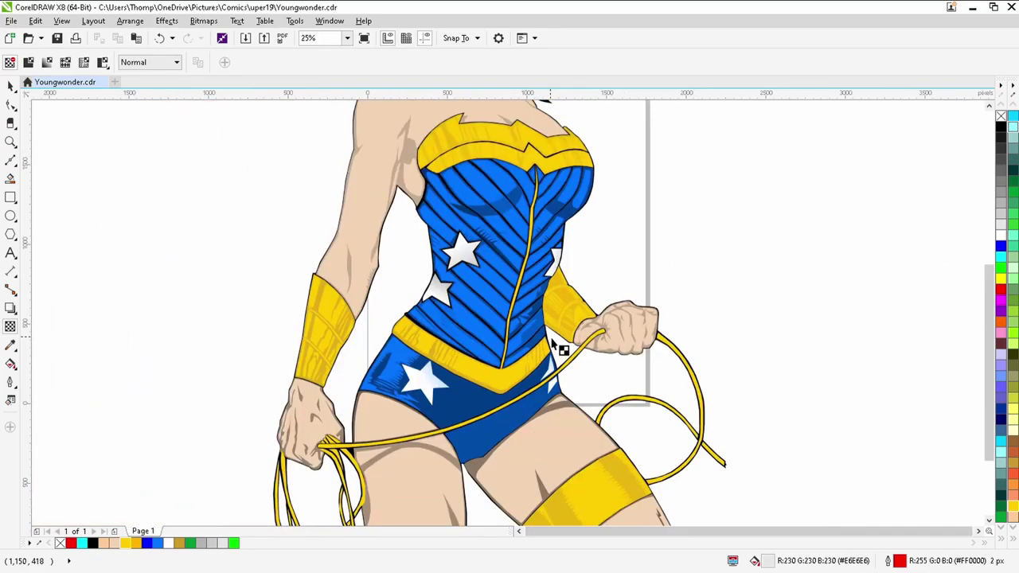
left_click(11, 88)
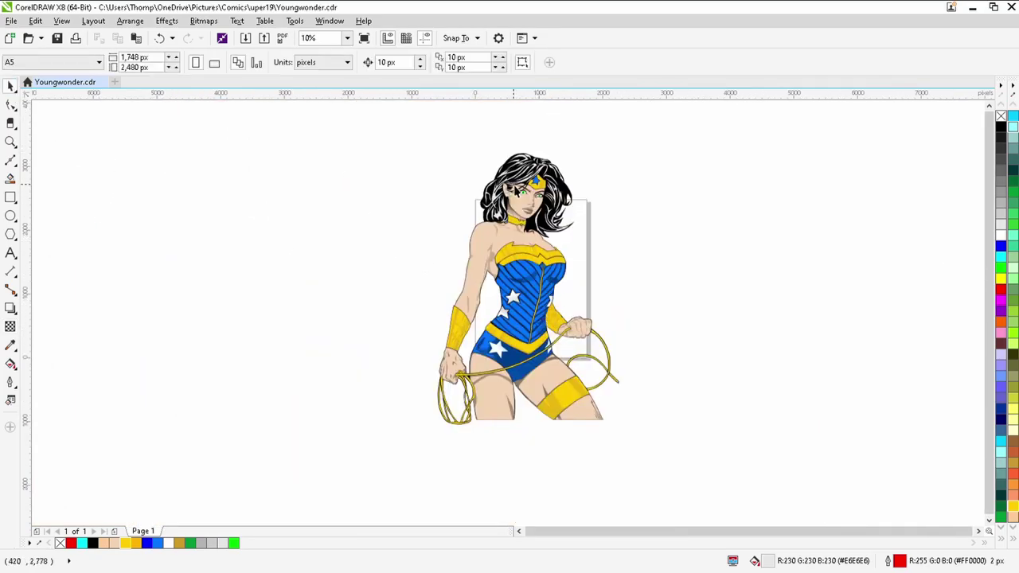
scroll(515, 188, "up", 1)
left_click(464, 216)
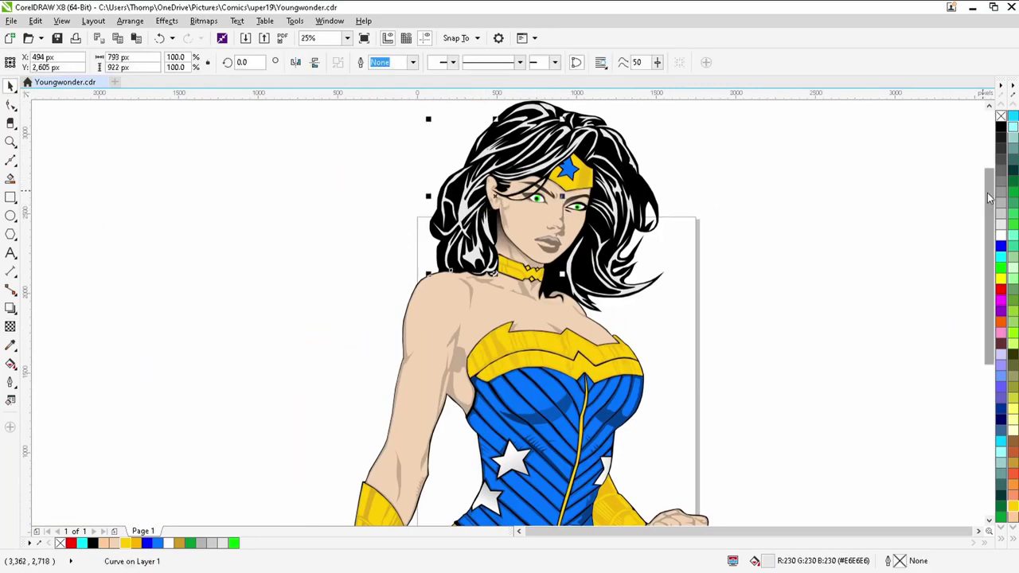
left_click(756, 204)
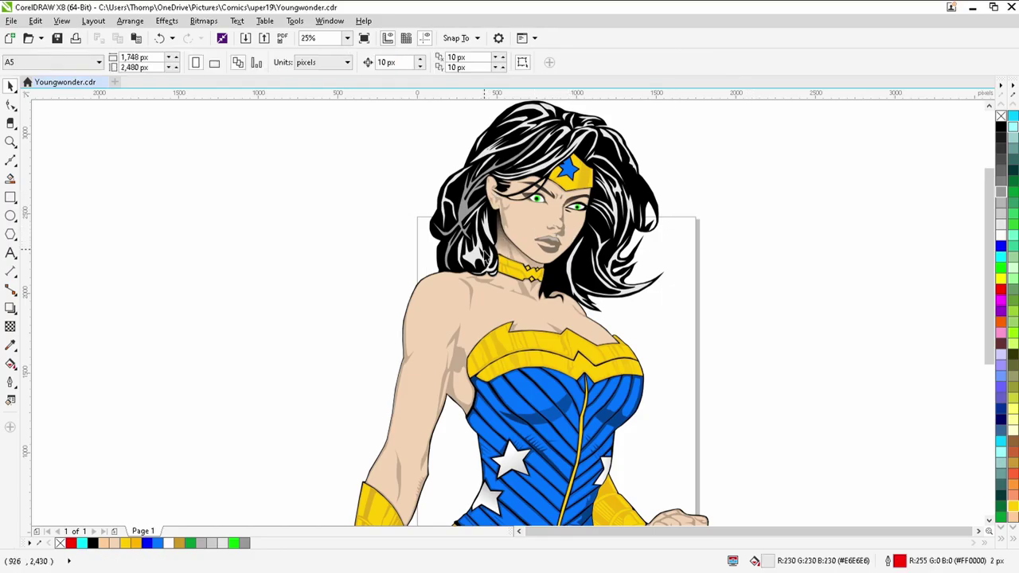
- Fill the light hair highlights behind the ear and those sweeping over the forehead with grey #999999
left_click(484, 253)
scroll(478, 254, "up", 1)
left_click(531, 184, "shift")
left_click(551, 269, "shift")
left_click(561, 360, "shift")
scroll(560, 357, "down", 2)
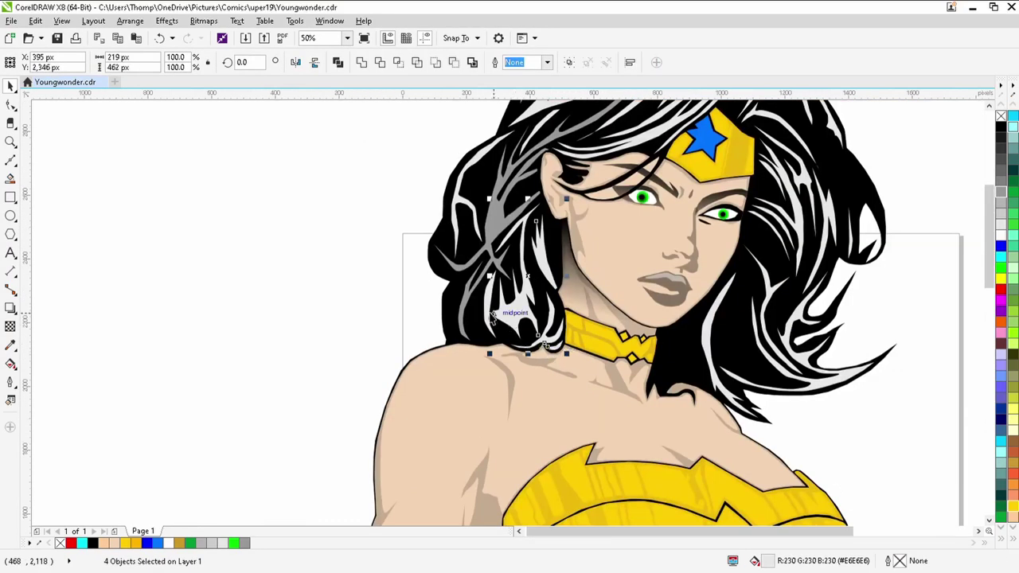
left_click(486, 280, "shift")
left_click(460, 244, "shift")
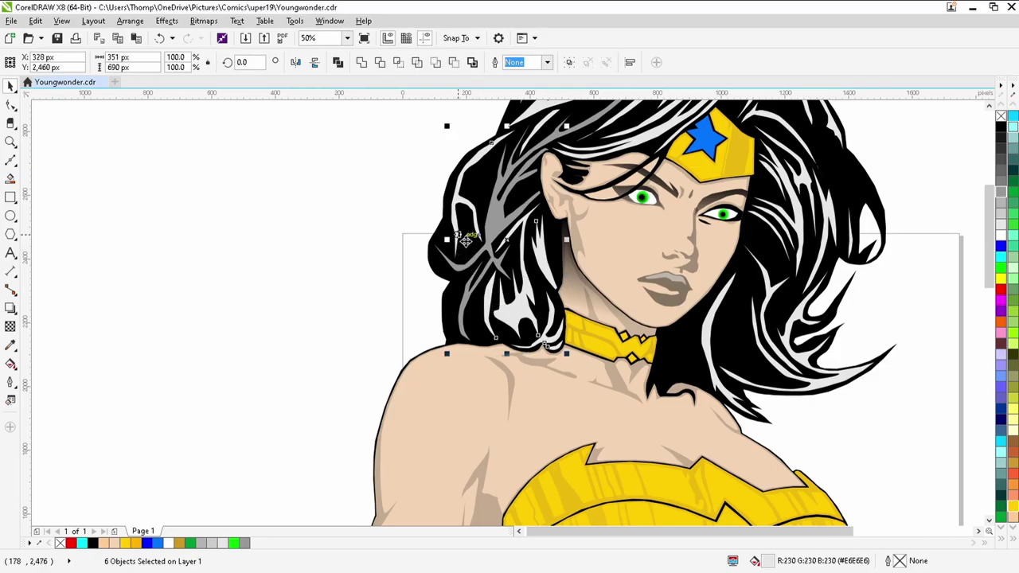
left_click(540, 132, "shift")
left_click(643, 146, "shift")
left_click(647, 131, "shift")
left_click(990, 106)
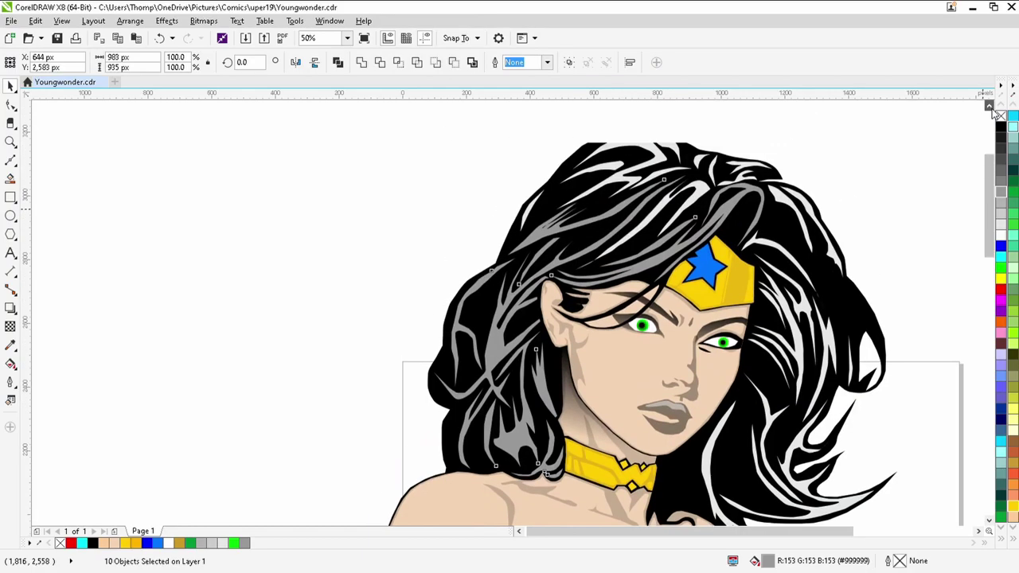
- Fill the light highlights on the crown of the hair and just past the tiara with grey #999999
scroll(667, 239, "up", 1)
left_click(673, 145)
left_click(563, 188, "shift")
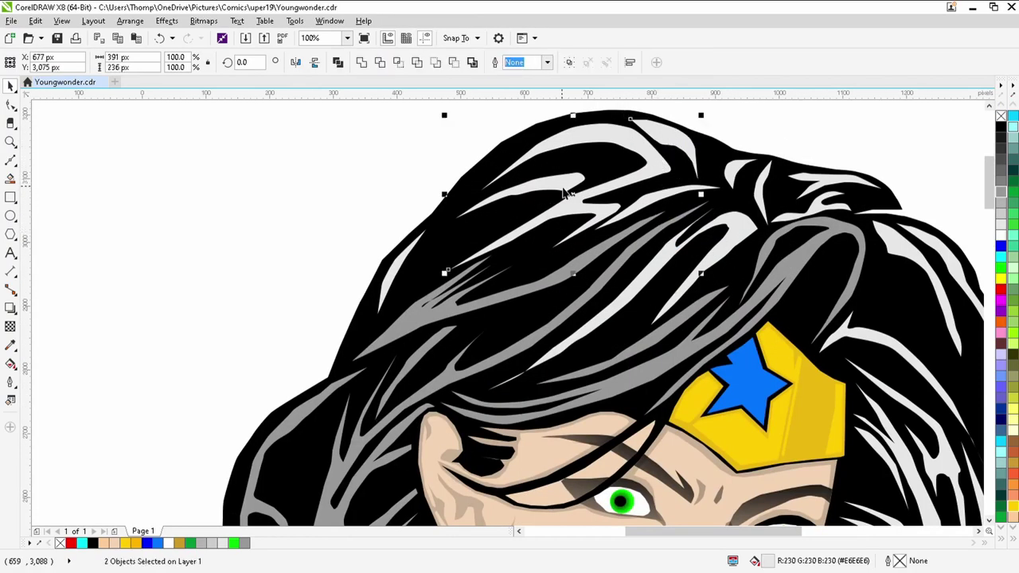
left_click(660, 266, "shift")
left_click(749, 185, "shift")
left_click(810, 213, "shift")
left_click(818, 182, "shift")
left_click(891, 238, "shift")
left_click(930, 240, "shift")
left_click(875, 336, "shift")
left_click(895, 398, "shift")
left_click(1001, 194)
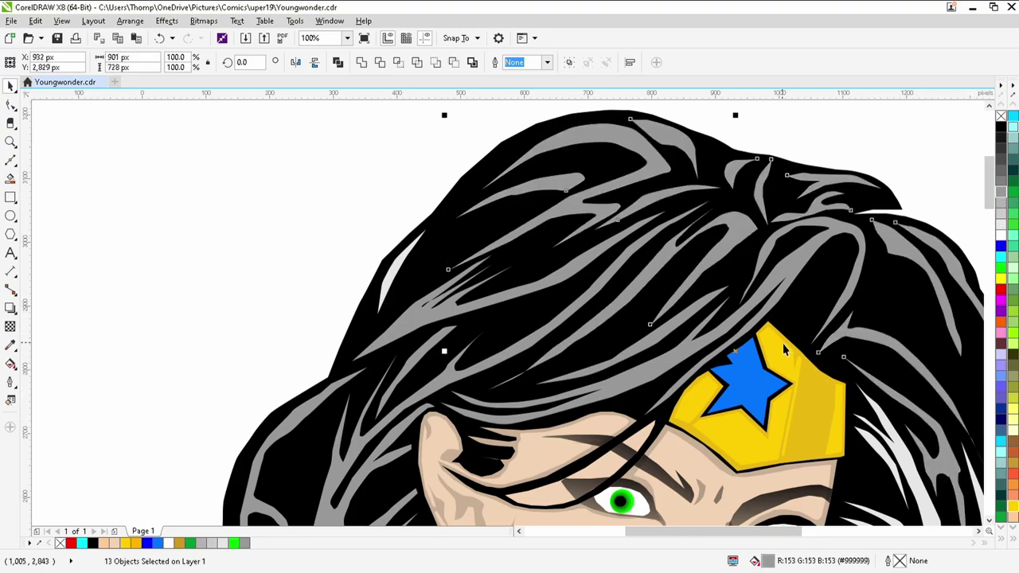
- Fill the long light highlights in the flowing hair on the far side of the face with grey #999999
scroll(784, 350, "down", 3)
scroll(782, 264, "up", 3)
left_click(794, 203)
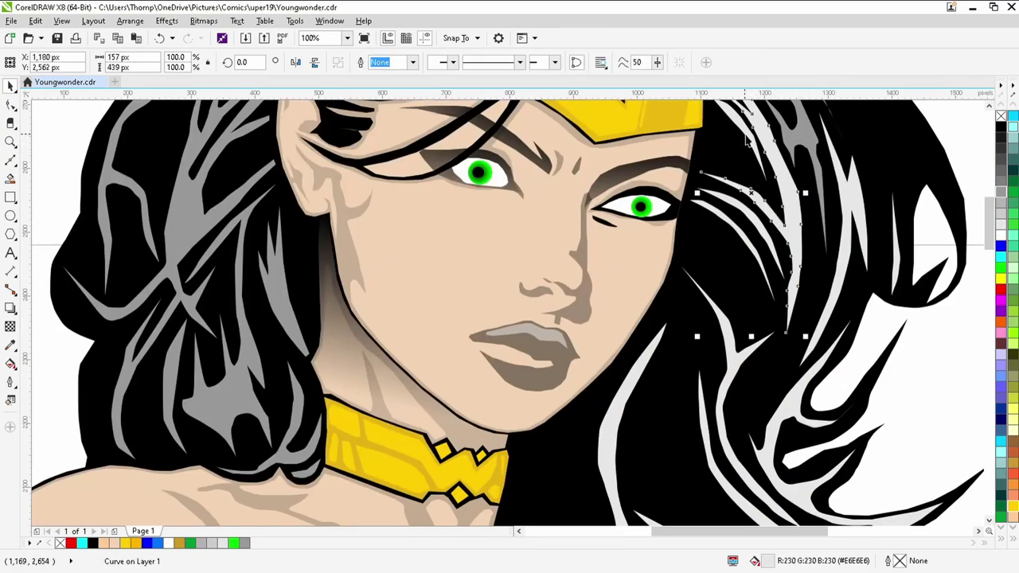
left_click(830, 192, "shift")
left_click(896, 259, "shift")
left_click(864, 318, "shift")
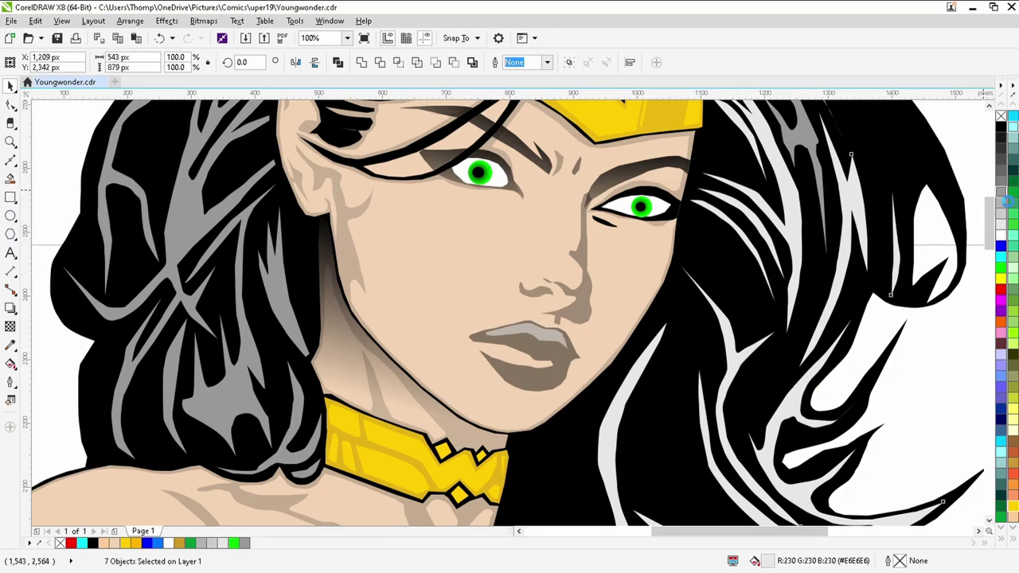
left_click(1002, 188)
- Fill the two thin curved hair highlights beside the far eye with the same grey
left_click(749, 246)
left_click(748, 248, "shift")
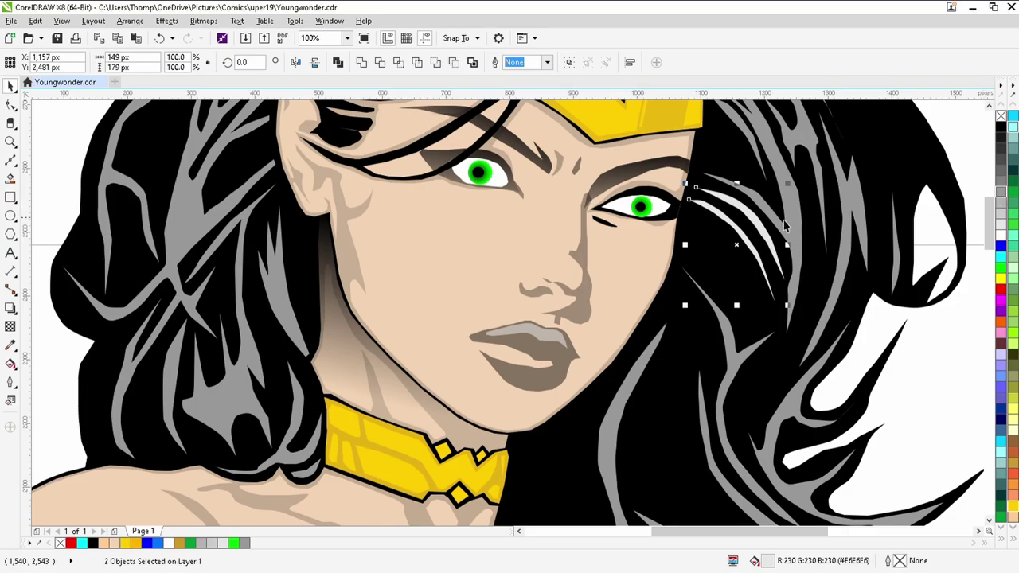
scroll(784, 227, "down", 4)
left_click(523, 250)
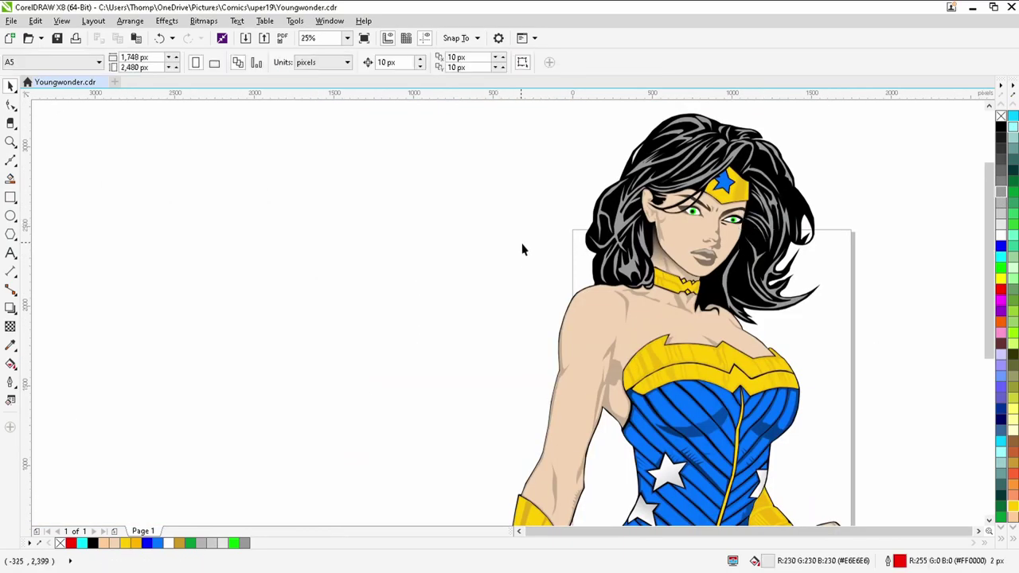
- Draw a rectangle about 2,254 × 3,912 px over the figure and send it behind the artwork
scroll(639, 370, "down", 2)
left_click(989, 521)
left_click(989, 521)
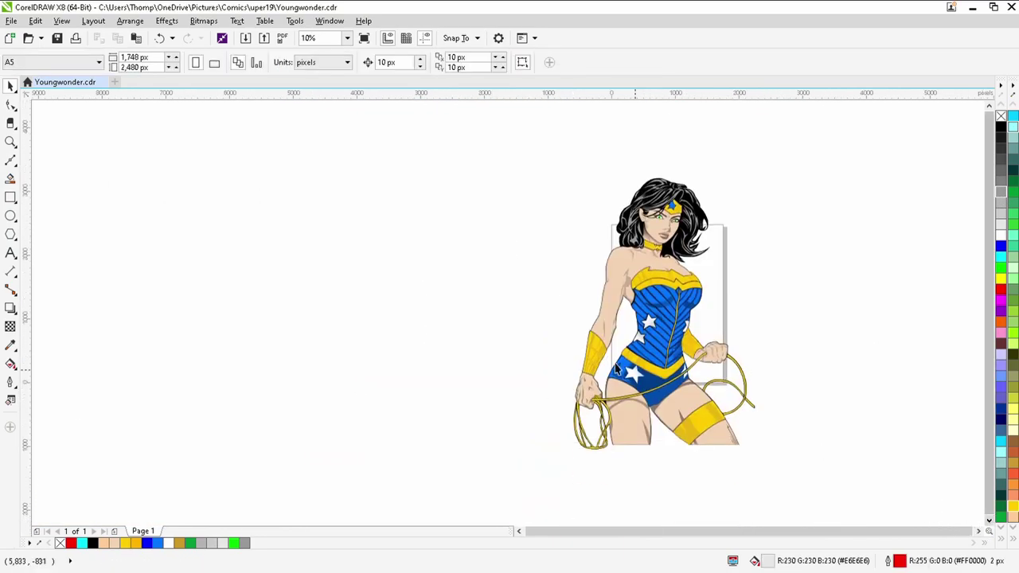
left_click(10, 199)
mouse_move(737, 445)
left_mouse_down()
mouse_move(630, 435)
mouse_move(600, 207)
mouse_move(590, 197)
mouse_move(601, 200)
left_mouse_up()
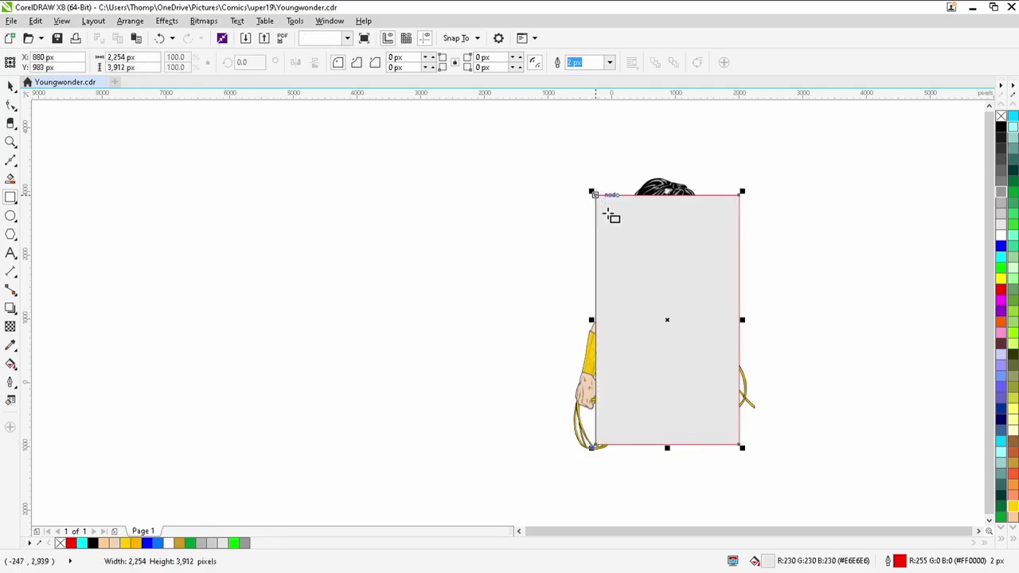
key("shift+Page_Down")
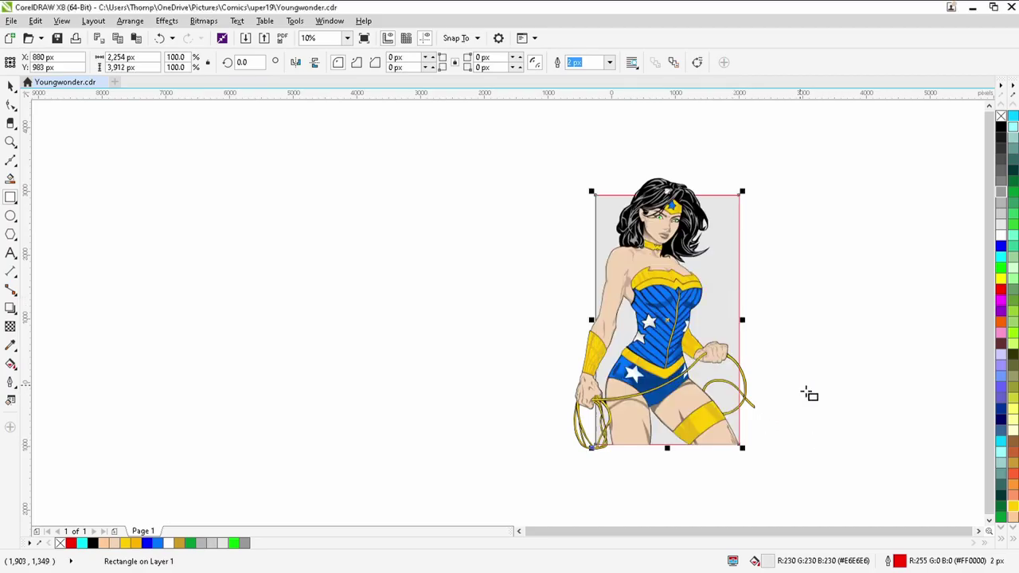
- Give the background rectangle no fill and a black outline, and narrow it to about 2,100 px wide
left_click(1002, 117)
right_click(1002, 127)
left_click_drag(746, 324, 740, 325)
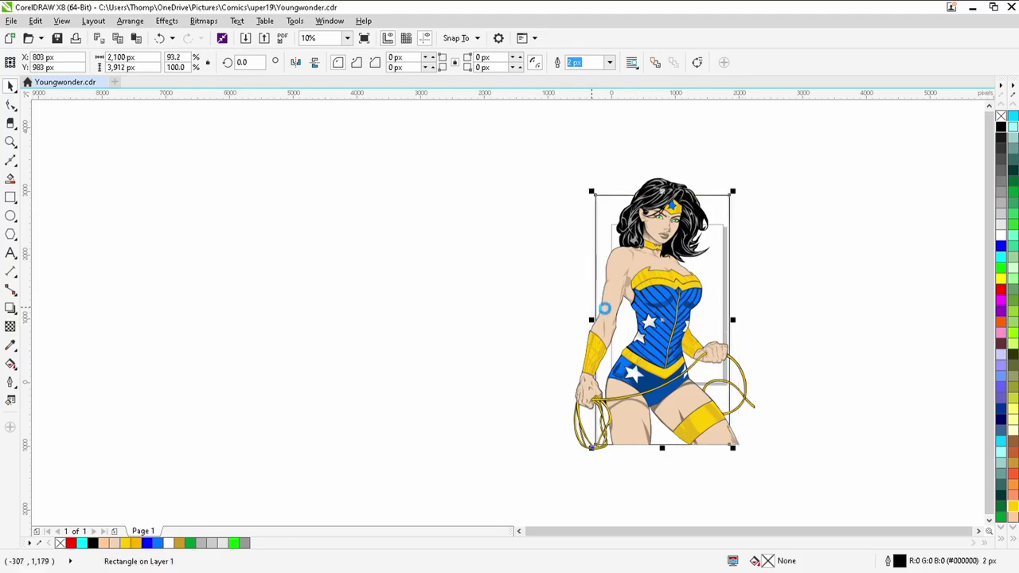
- Make a copy of the rectangle with its upper edge extended to a height of about 3,958 px
scroll(661, 191, "up", 4)
left_click_drag(661, 203, 480, 198)
scroll(412, 250, "down", 5)
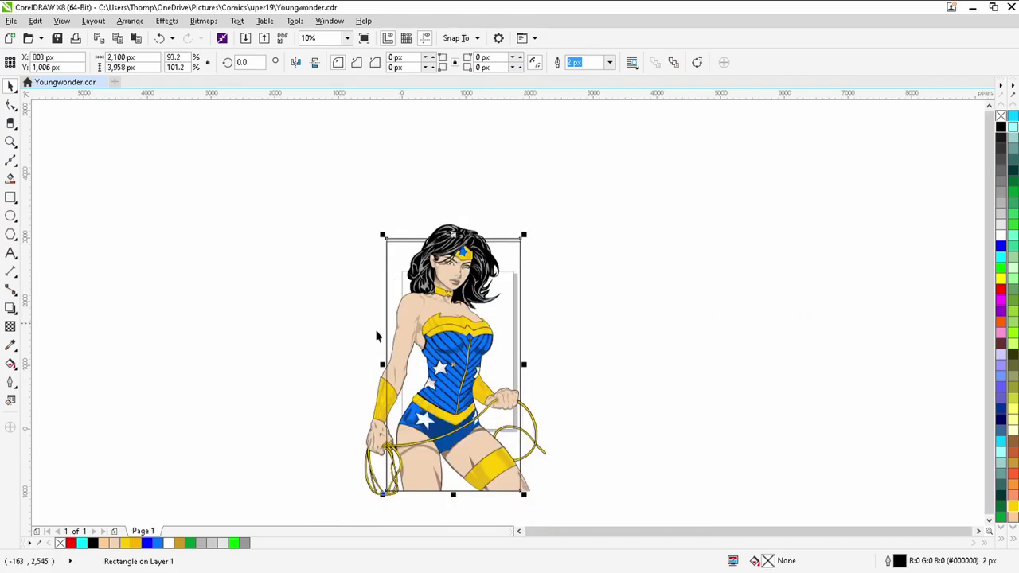
- Extend both sides of the copied rectangle outward to a total width of about 2,244 px
scroll(379, 379, "up", 3)
scroll(379, 380, "up", 2)
left_click_drag(421, 335, 341, 348)
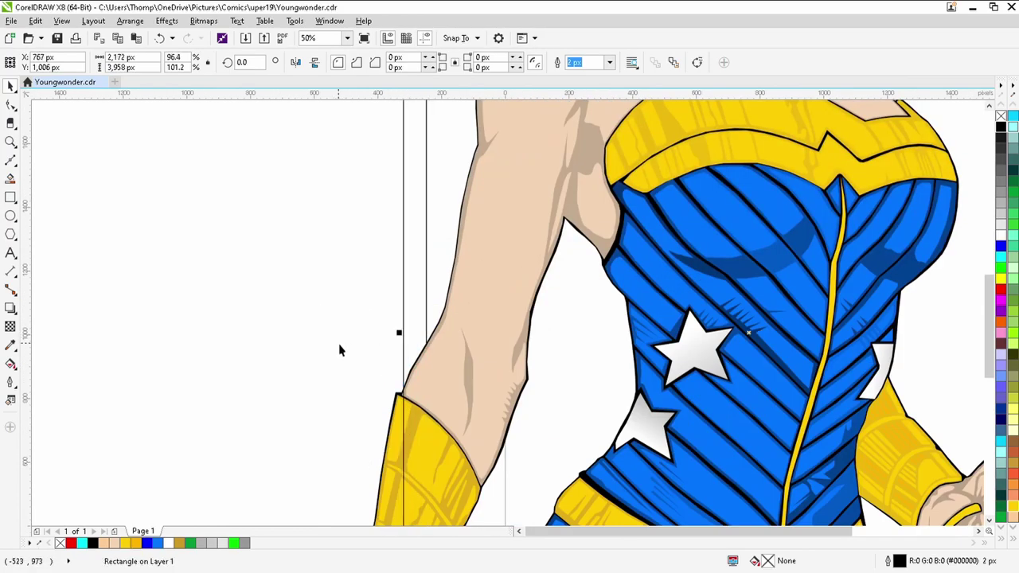
scroll(341, 348, "down", 2)
scroll(348, 352, "down", 2)
scroll(502, 355, "up", 4)
left_click_drag(462, 328, 495, 335)
scroll(495, 335, "down", 2)
- Raise the outer rectangle's upper edge slightly and its lower edge to make it about 3,924 px tall
scroll(408, 185, "up", 3)
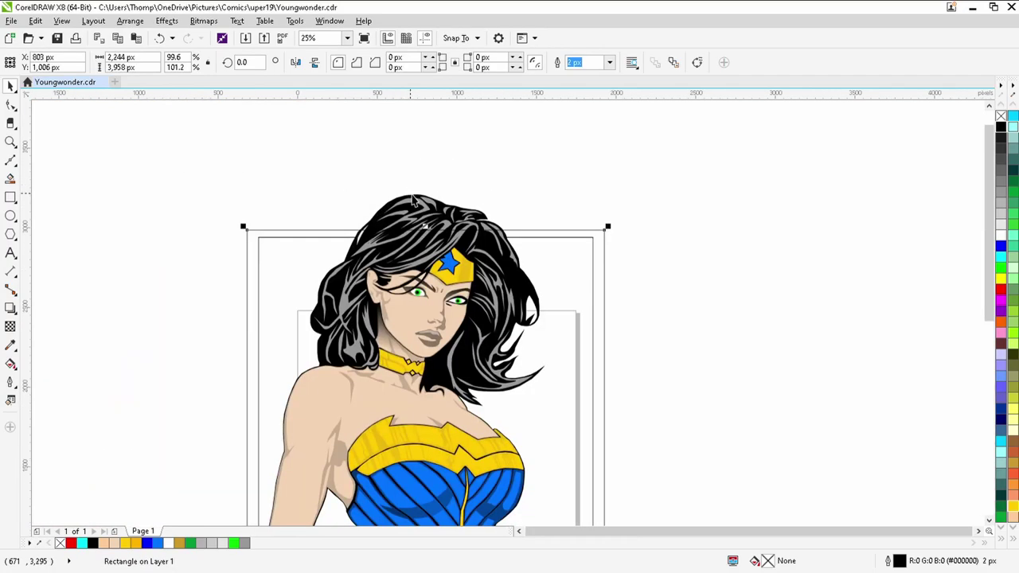
left_click_drag(437, 257, 437, 252)
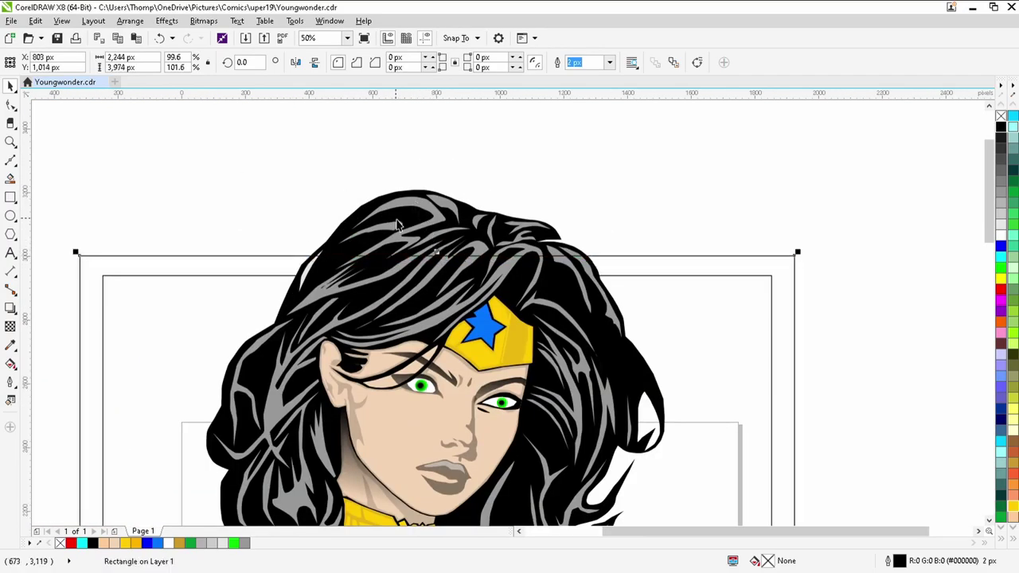
scroll(398, 236, "down", 3)
scroll(408, 503, "up", 3)
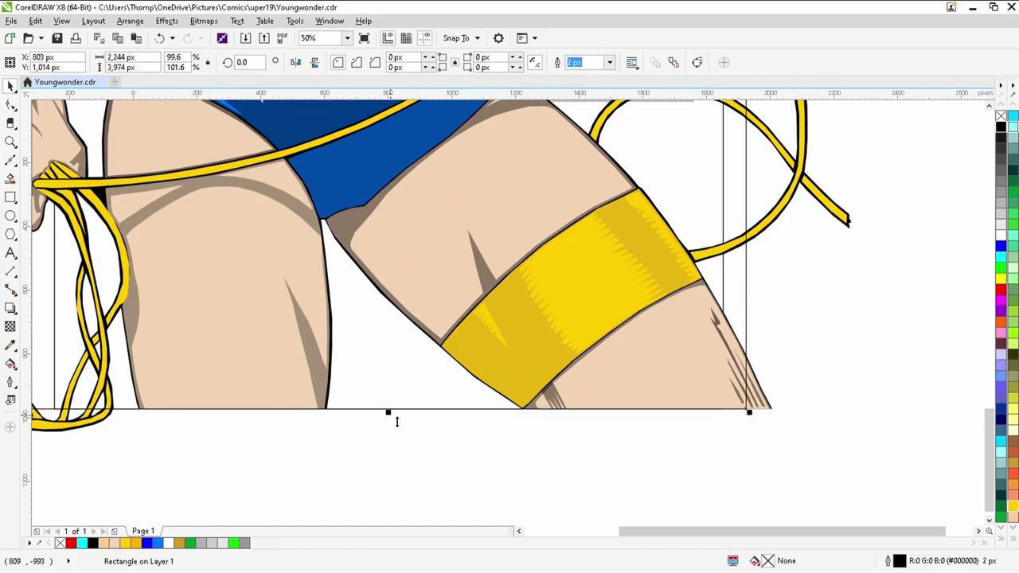
left_click_drag(396, 422, 394, 407)
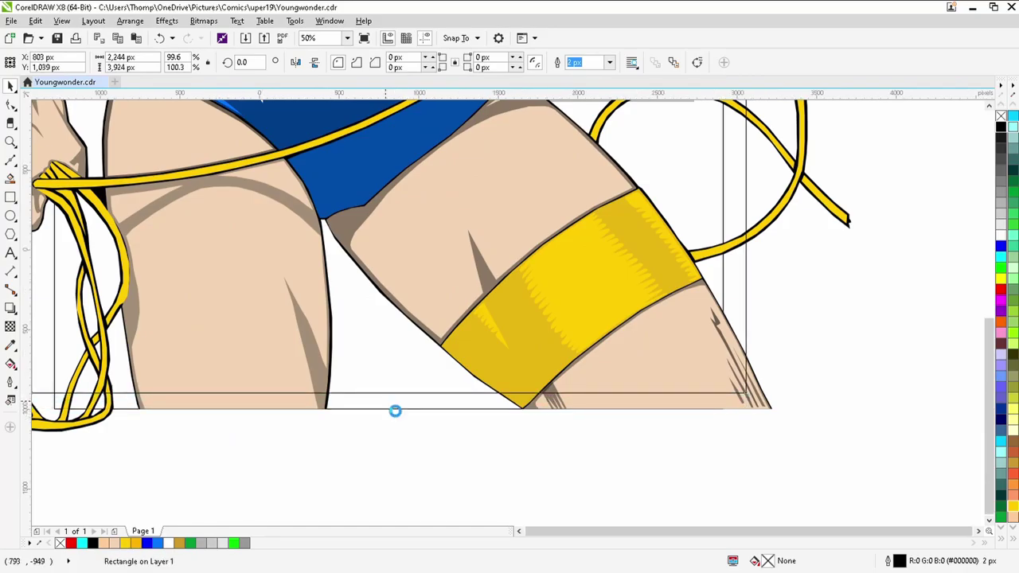
- Combine the inner and outer rectangles into one frame and fill it black
scroll(375, 413, "down", 3)
scroll(326, 144, "up", 3)
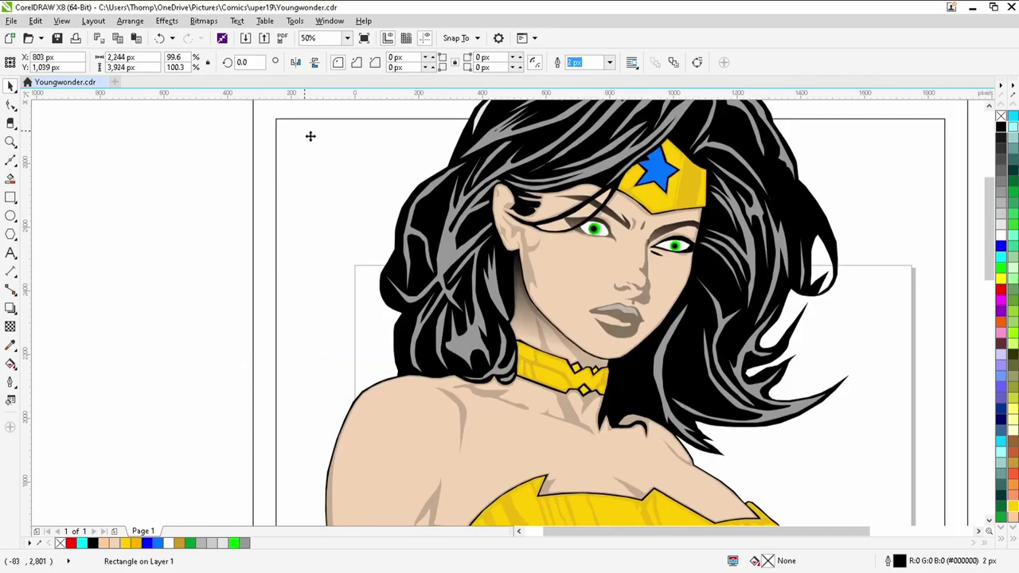
left_click(299, 121, "shift")
key("ctrl+l")
left_click(1001, 128)
- Erase the section of the frame's upper bar crossing the hair with a 99 px square eraser
scroll(433, 147, "down", 3)
left_click(11, 123)
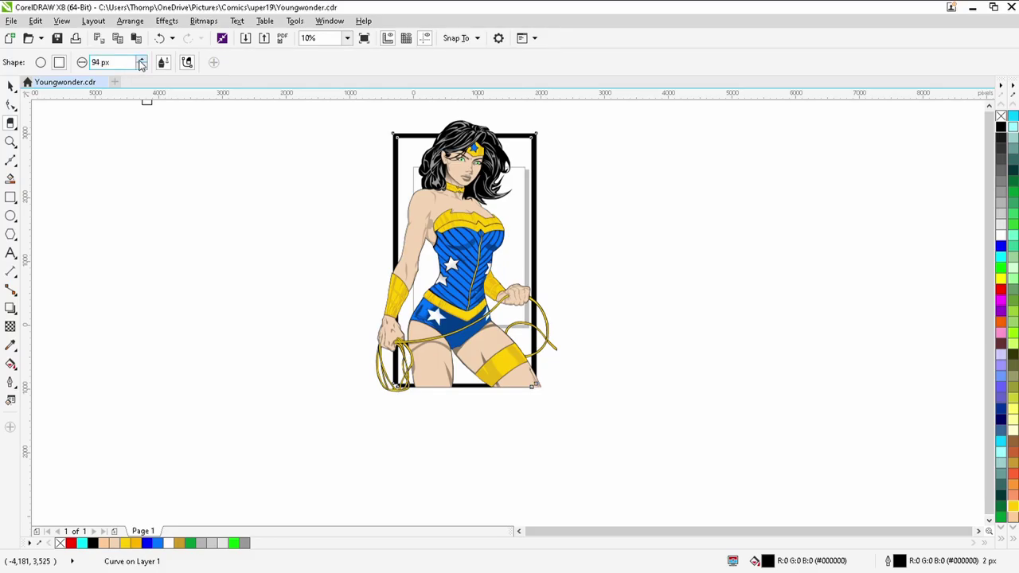
scroll(431, 158, "up", 3)
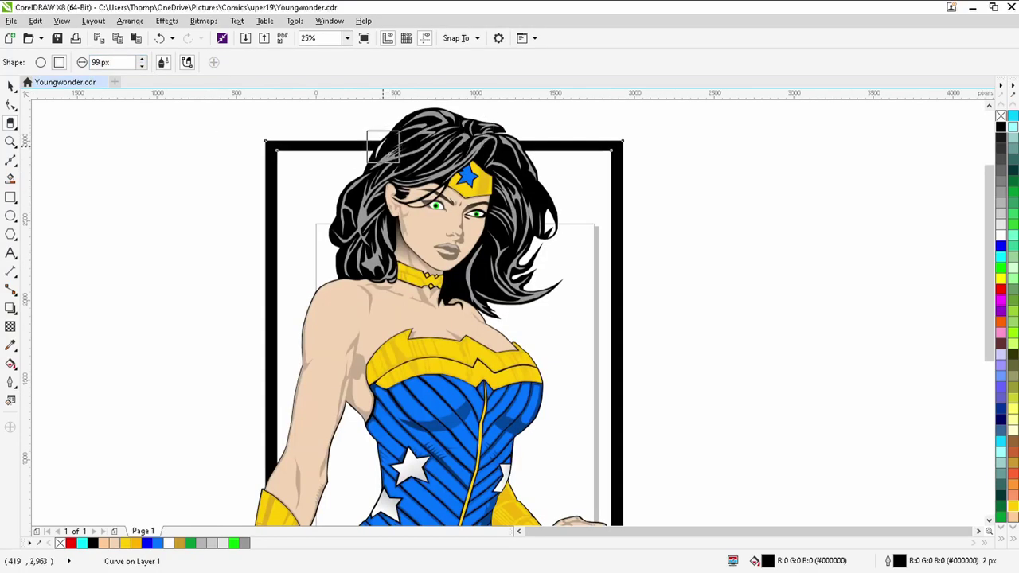
left_click_drag(385, 149, 510, 147)
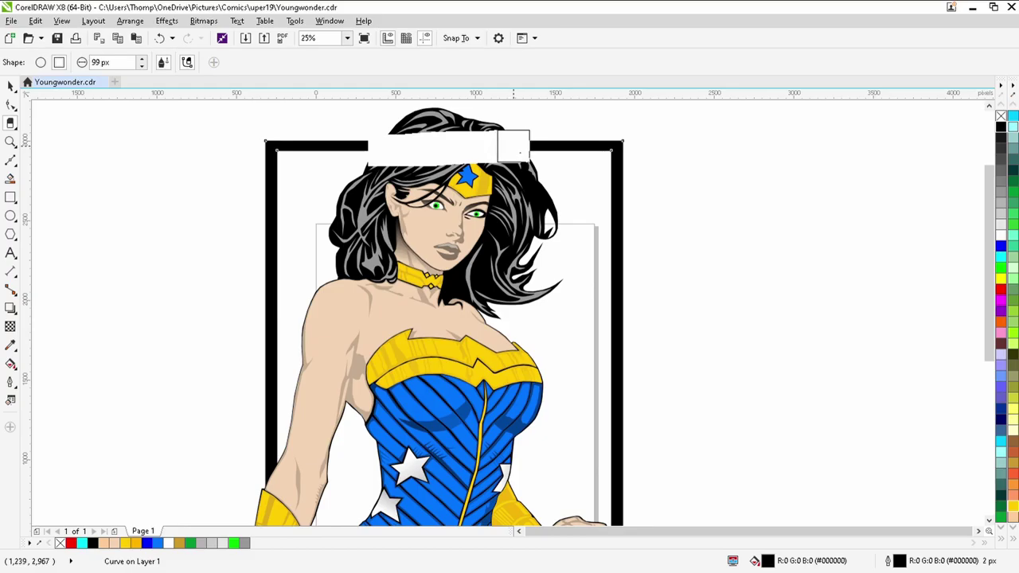
- Erase the frame's lower corner behind the rope coil and its side bar up past the bracelet
scroll(356, 174, "down", 3)
scroll(323, 389, "up", 3)
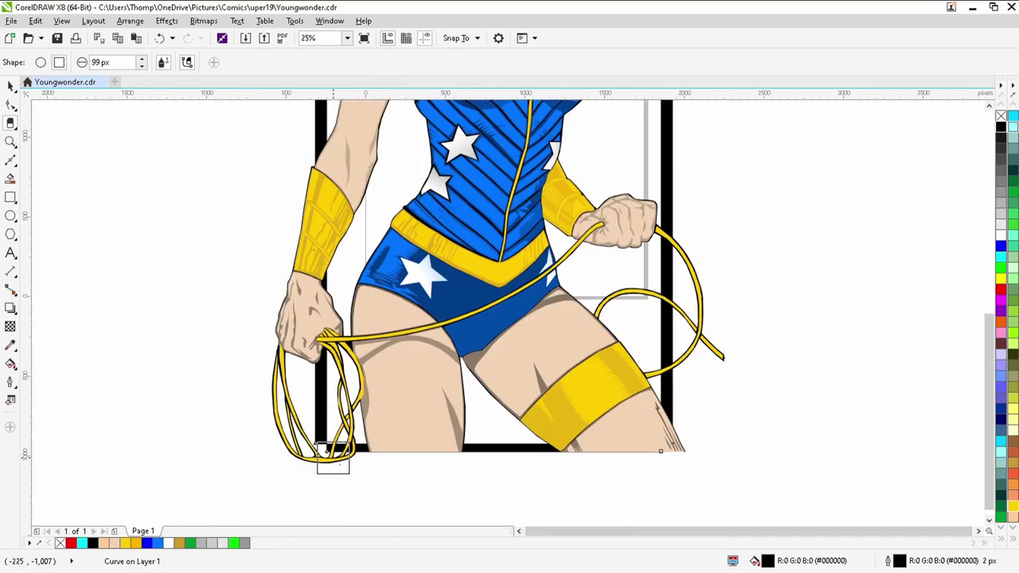
mouse_move(343, 453)
left_mouse_down()
mouse_move(325, 442)
mouse_move(320, 262)
left_mouse_up()
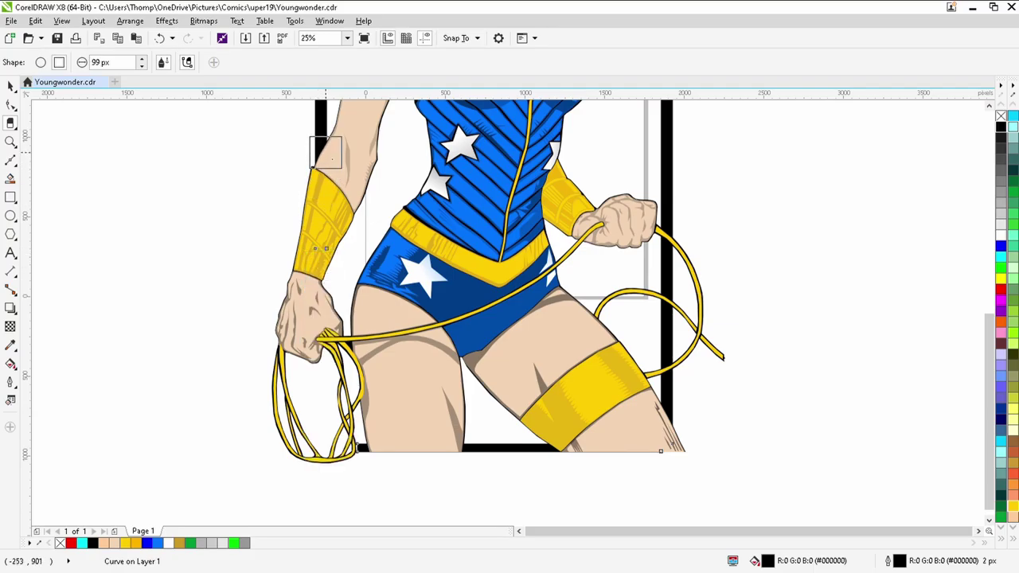
left_click_drag(326, 150, 324, 242)
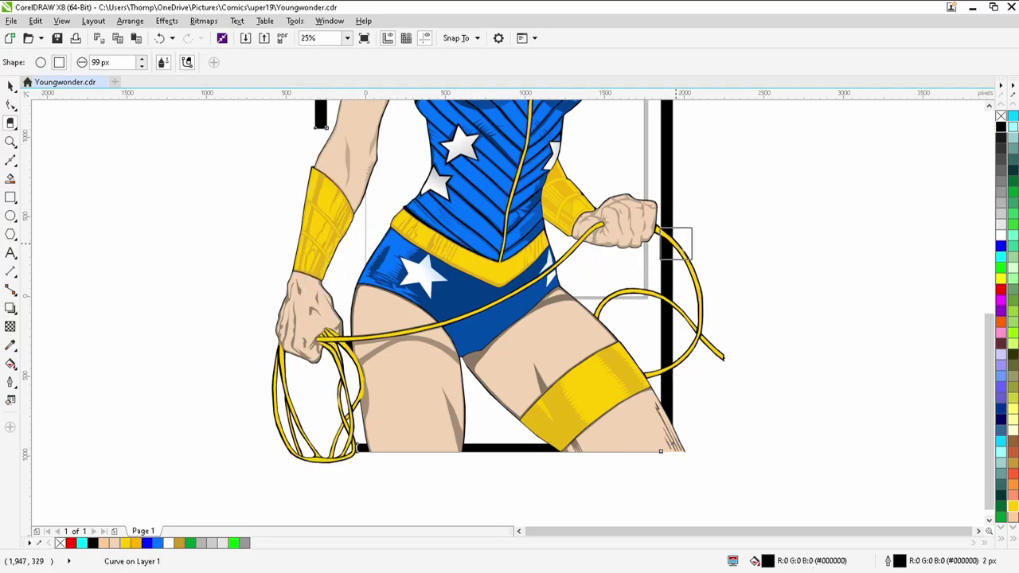
- Erase the frame's other side bar where the rope loop crosses it and down along the banded leg
left_click(670, 234)
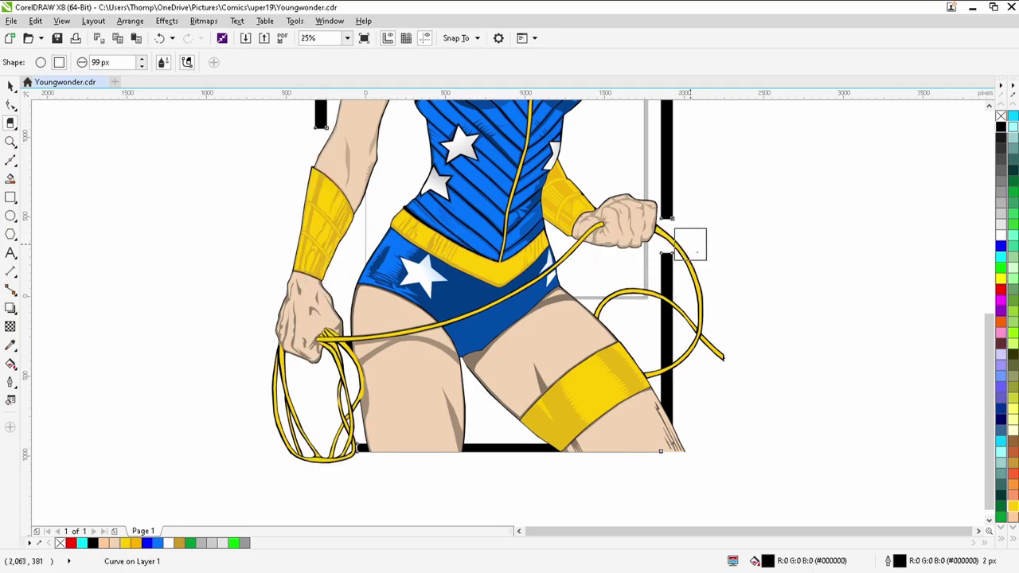
left_click(667, 299)
left_click_drag(666, 364, 666, 459)
scroll(541, 406, "down", 3)
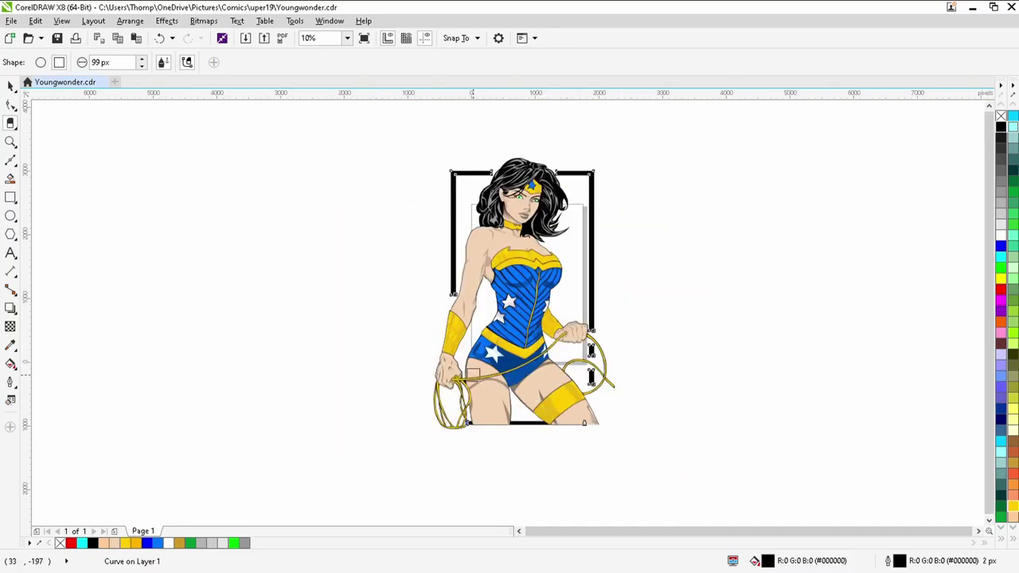
- Slant the frame's cut ends beside the upper arm and above the fist by moving their corner nodes
left_click(10, 87)
left_click(10, 105)
scroll(464, 300, "up", 3)
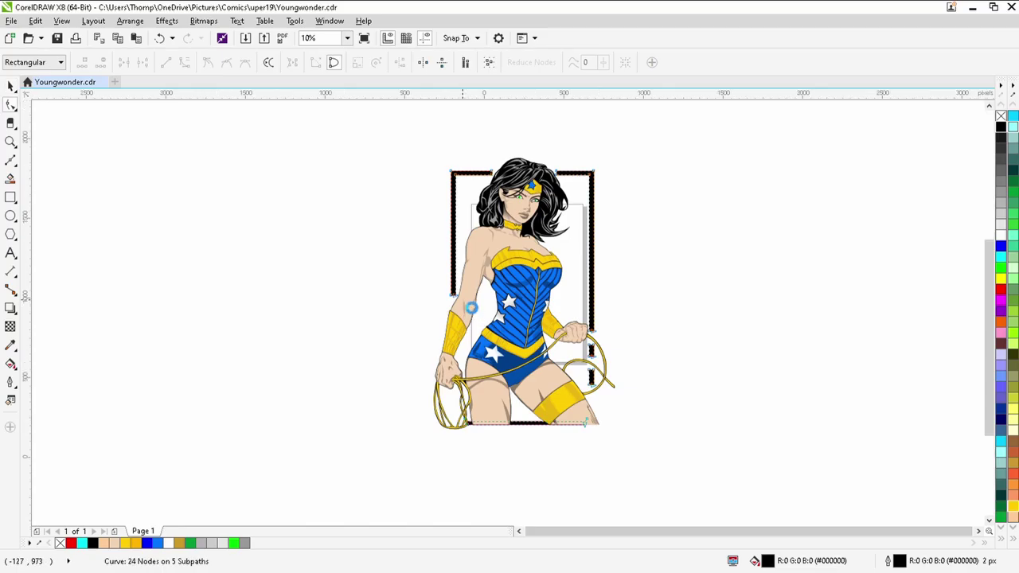
scroll(430, 275, "down", 4)
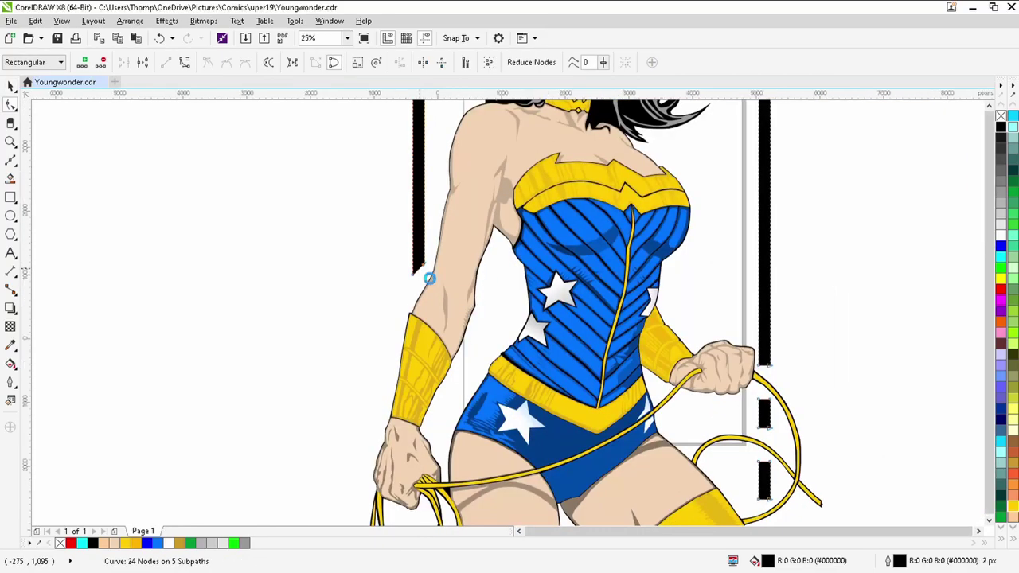
scroll(555, 310, "up", 4)
left_click_drag(566, 303, 565, 266)
scroll(551, 301, "down", 3)
scroll(547, 366, "down", 2)
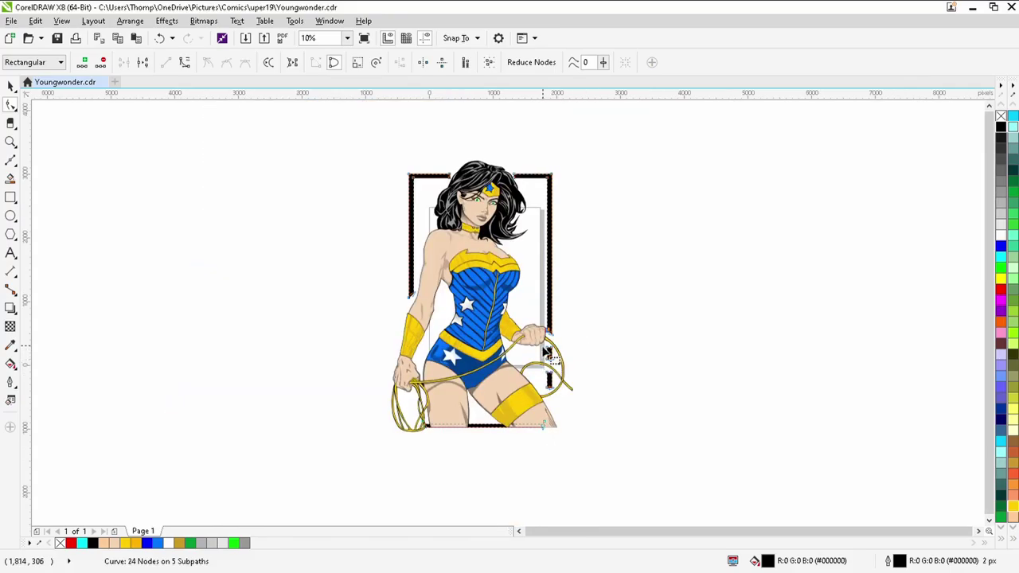
- Slant the upper bar's two cut ends on either side of the hair by moving their inner corner nodes
scroll(449, 175, "up", 3)
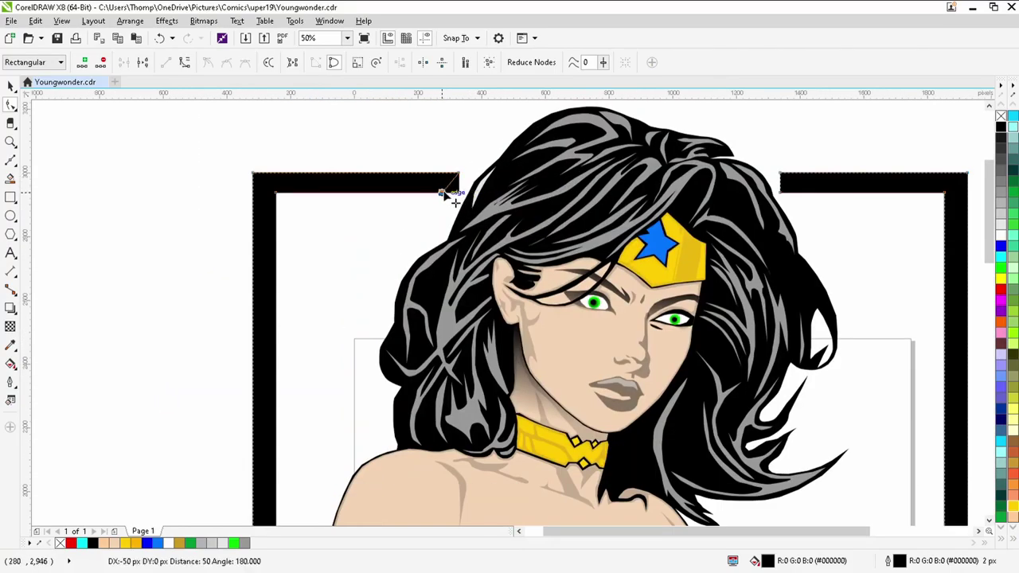
scroll(541, 192, "down", 3)
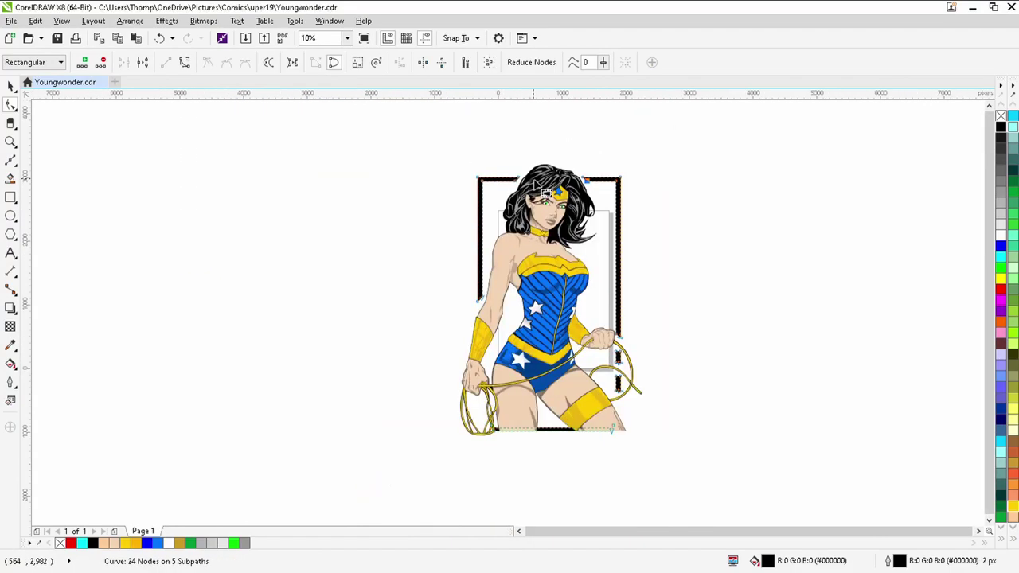
left_click(11, 86)
left_click(257, 220)
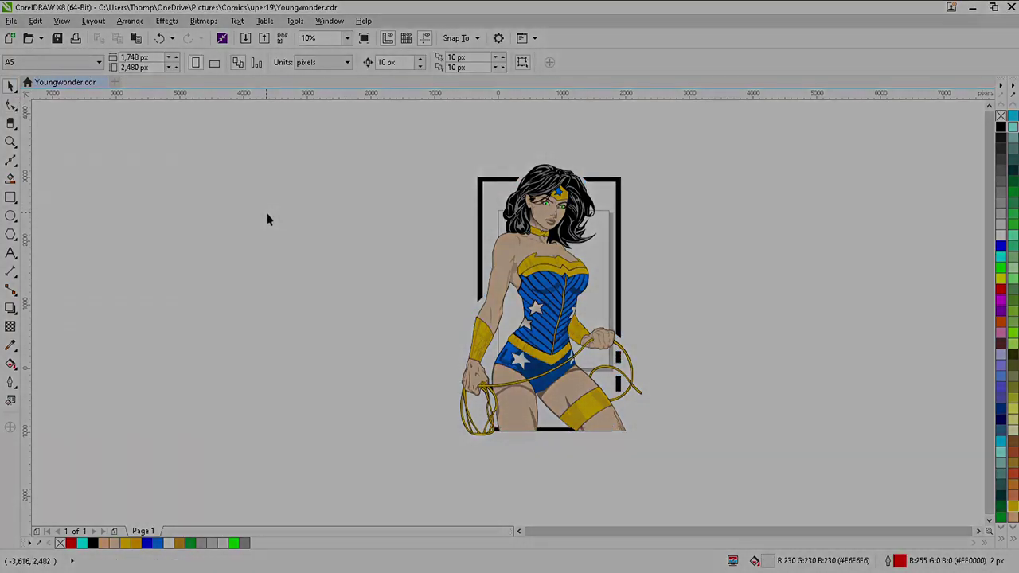